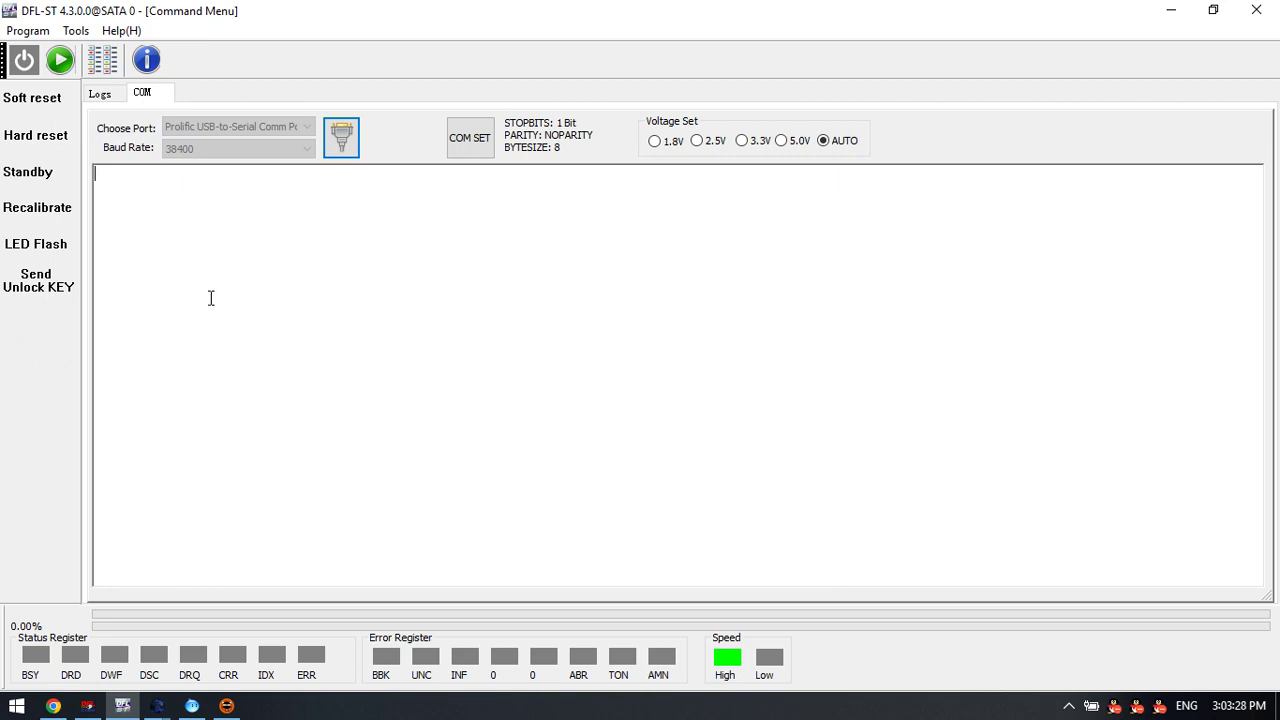
Power on the drive, start the F3 program, and accept the drive's basic info with work directory D:\DFLTask.
left_click(24, 60)
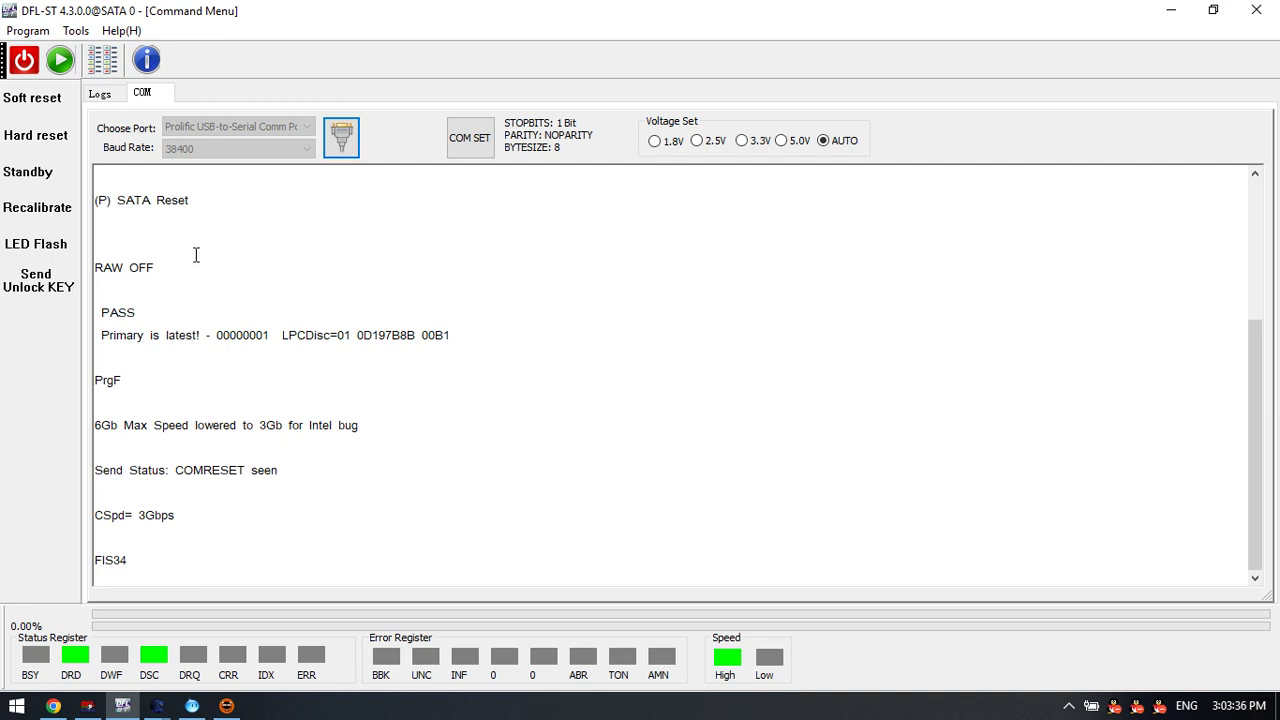
left_click(36, 96)
left_click(636, 354)
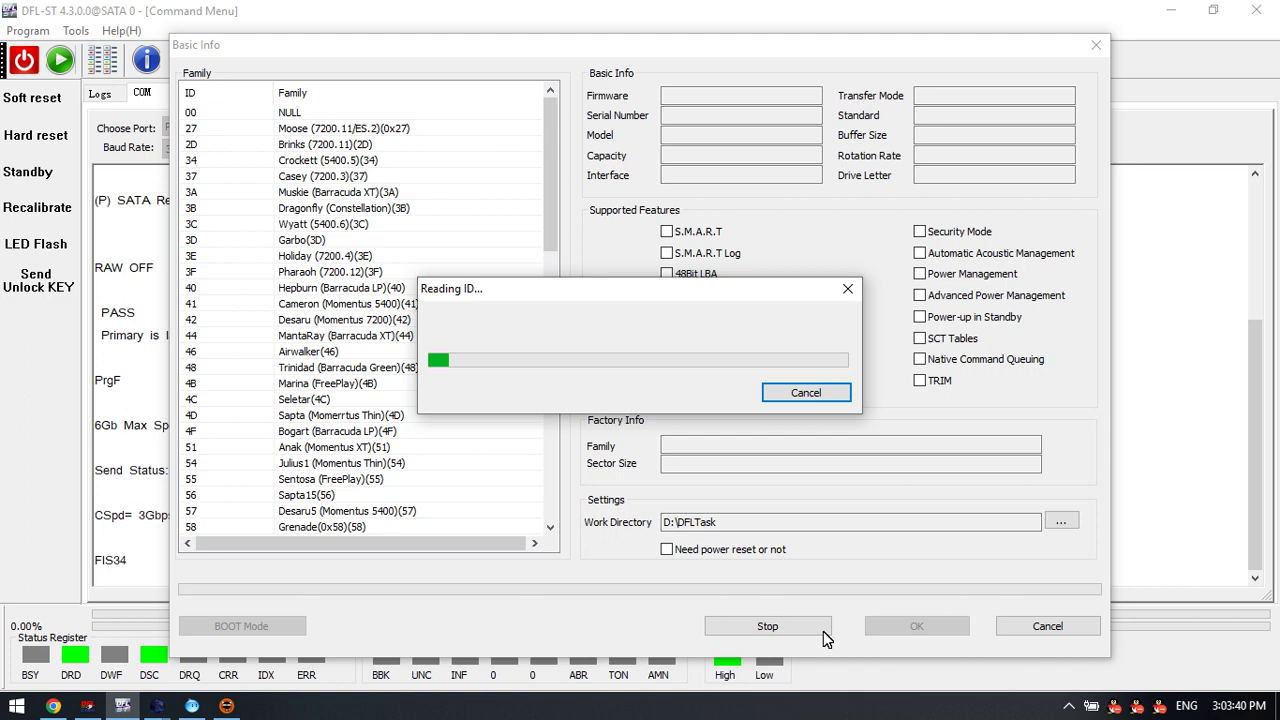
left_click(912, 628)
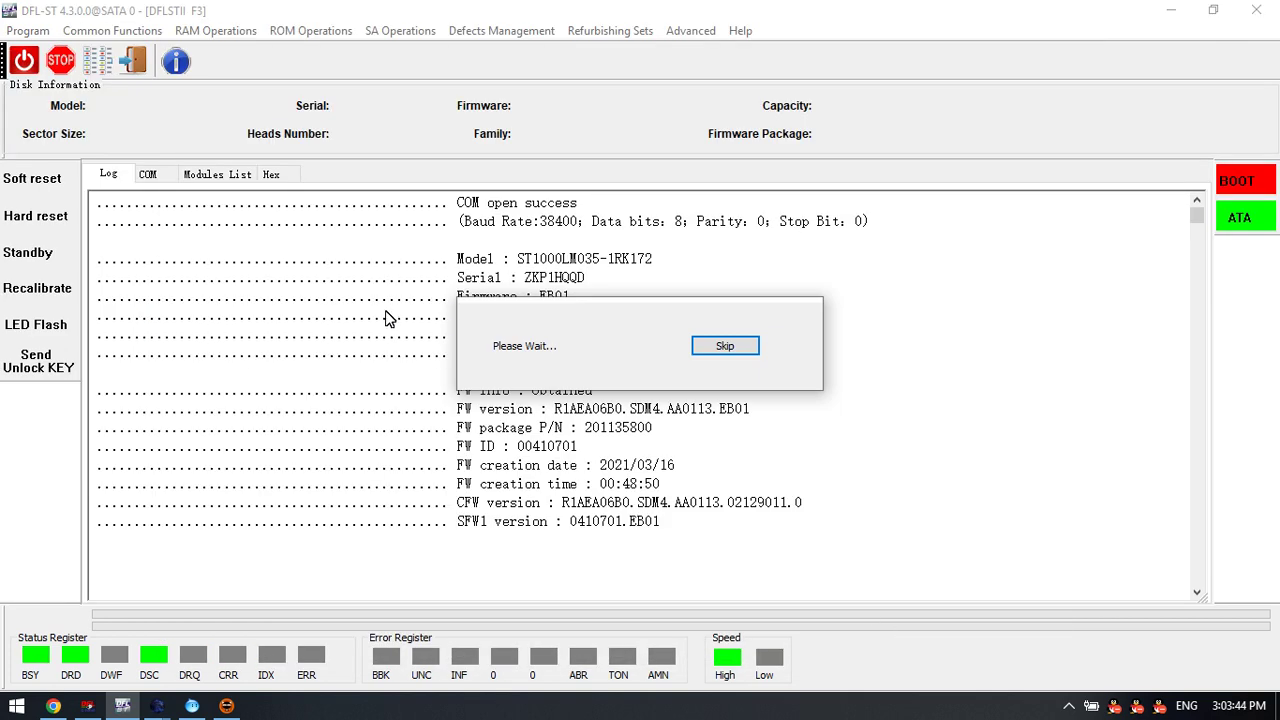
Accept the existing Janus(AF) work directory and read the ROM by COM without short, changing the baud rate and keeping the default file ZKP1HQQD.bin.
left_click(327, 32)
left_click(308, 48)
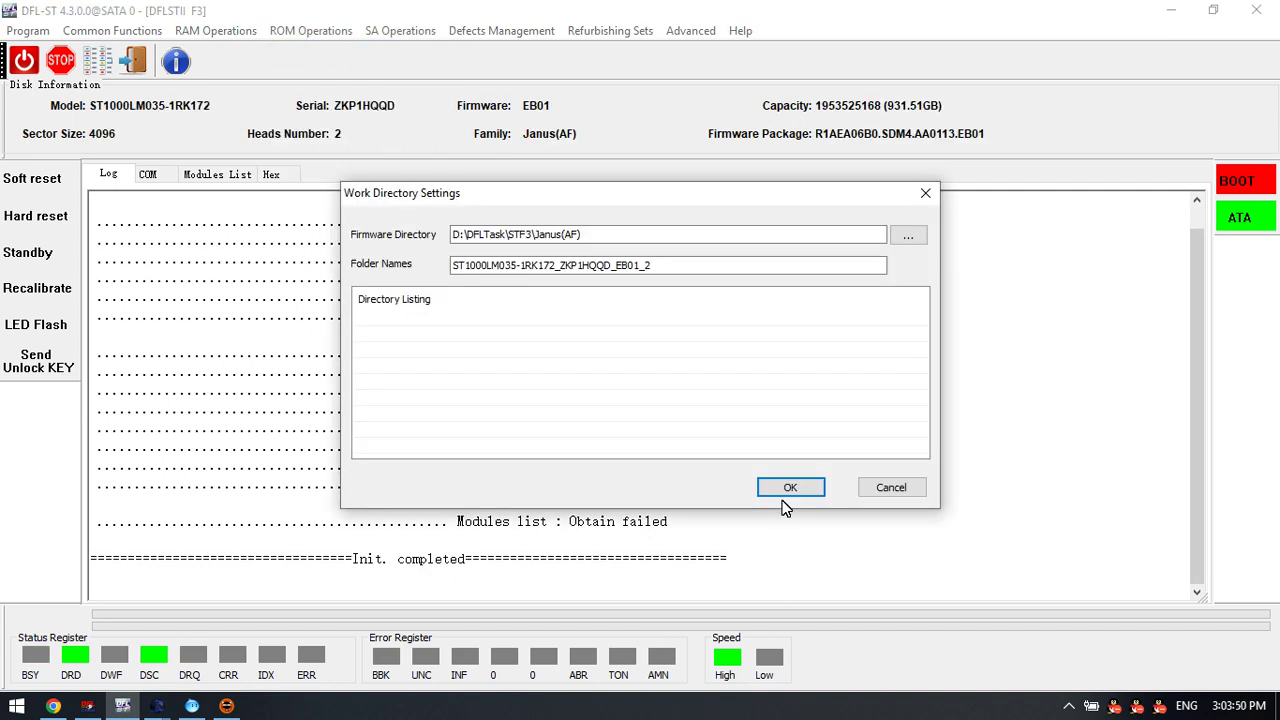
left_click(786, 490)
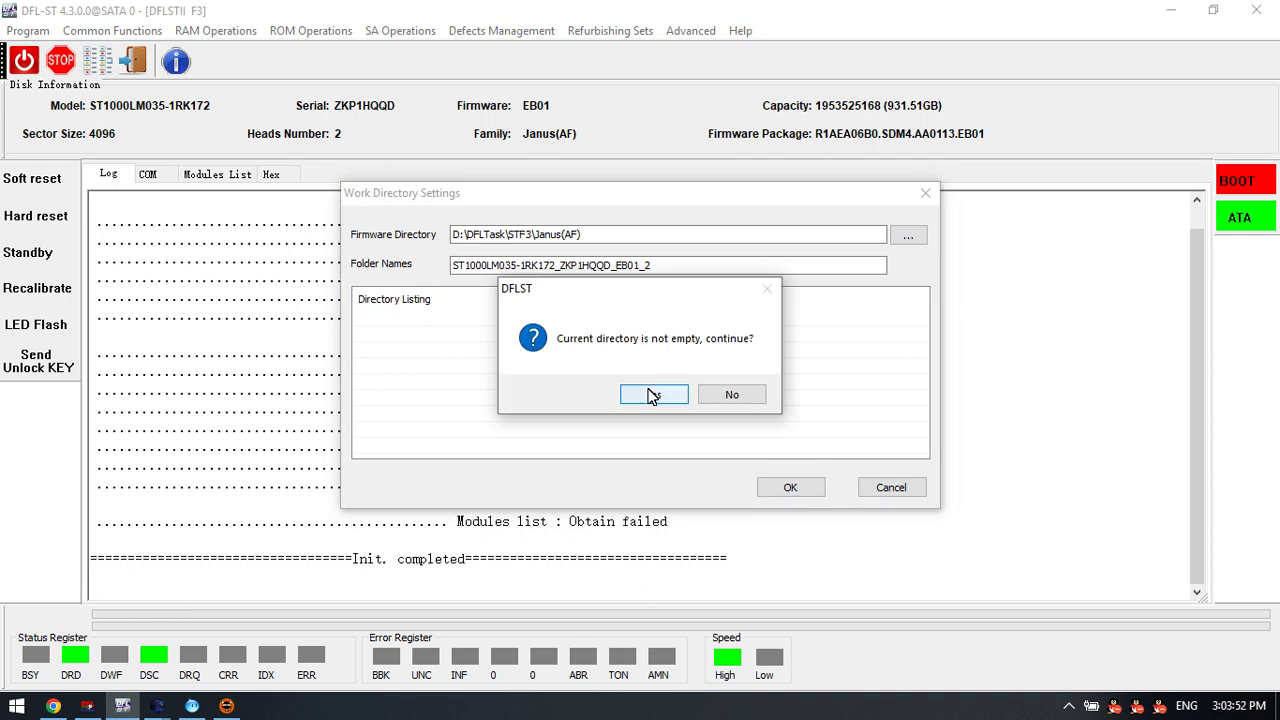
left_click(652, 396)
left_click(565, 328)
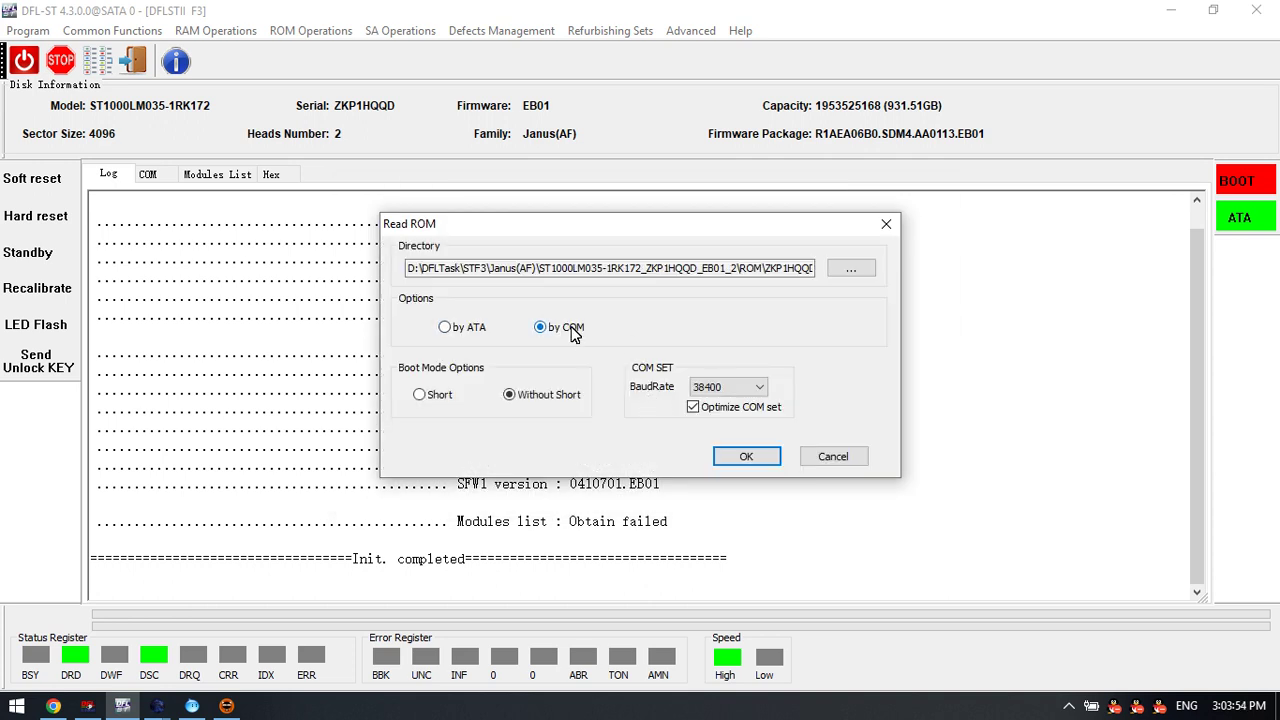
left_click_drag(766, 268, 846, 262)
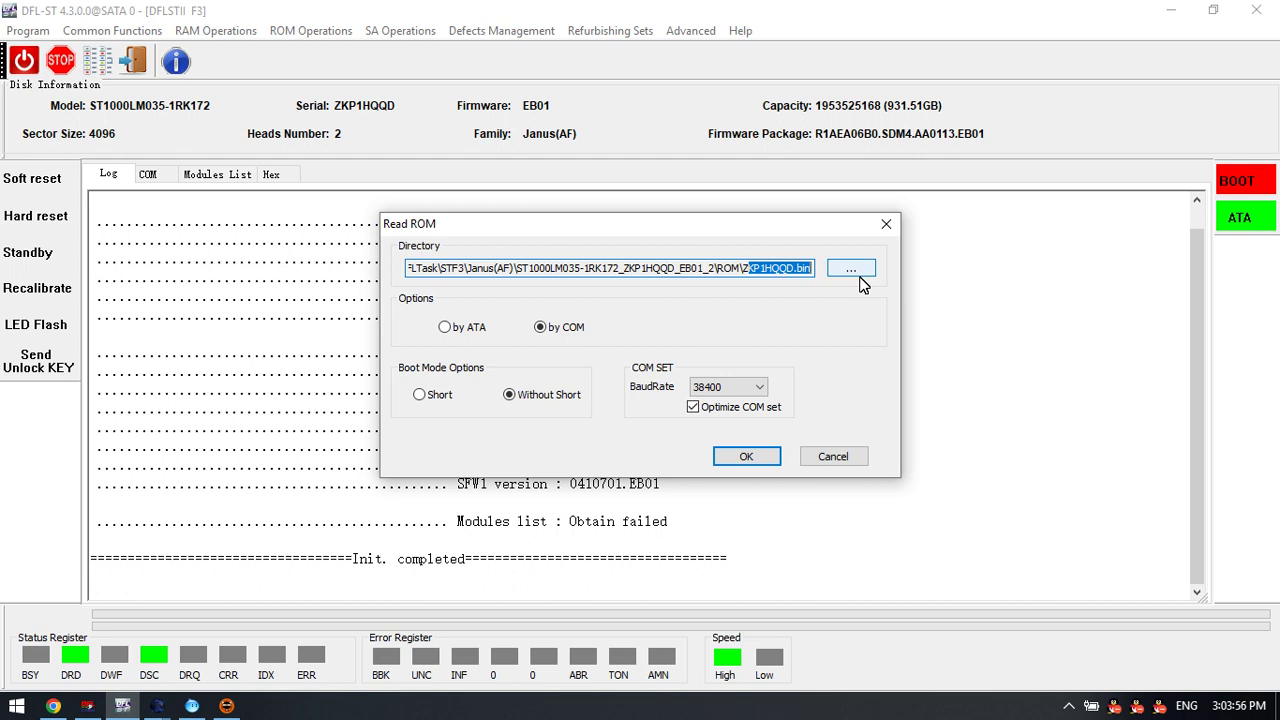
left_click(759, 388)
left_click(740, 451)
left_click(745, 456)
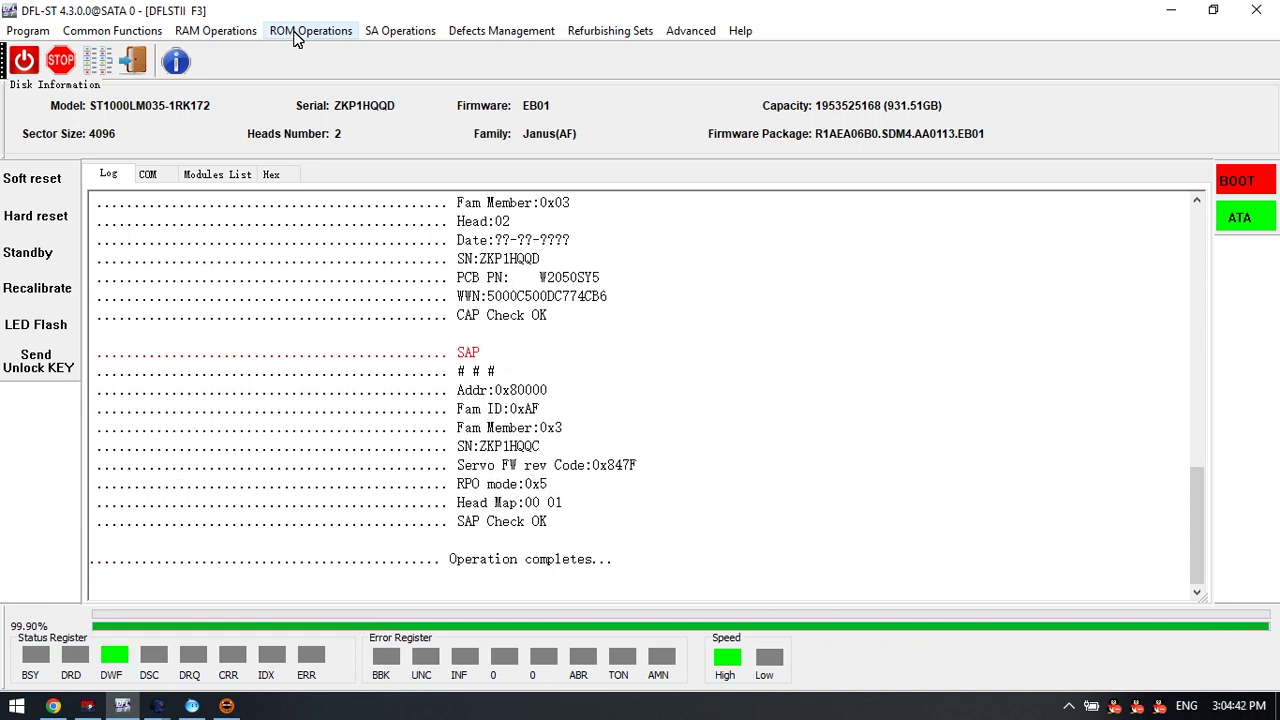
Generate an unlock ROM in MODE1 from ZKP1HQQD.bin and save it as UnlockZKP1HQQD.bin in the ROM folder.
left_click(295, 35)
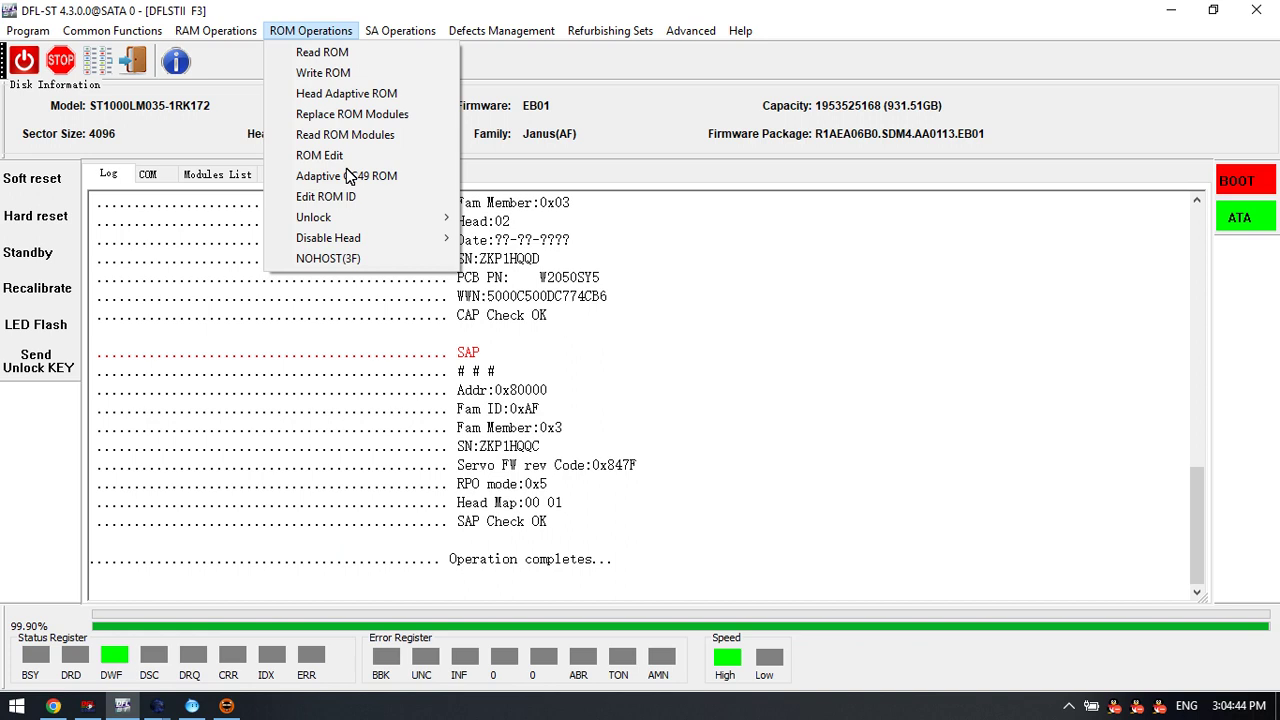
mouse_move(360, 217)
left_click(545, 214)
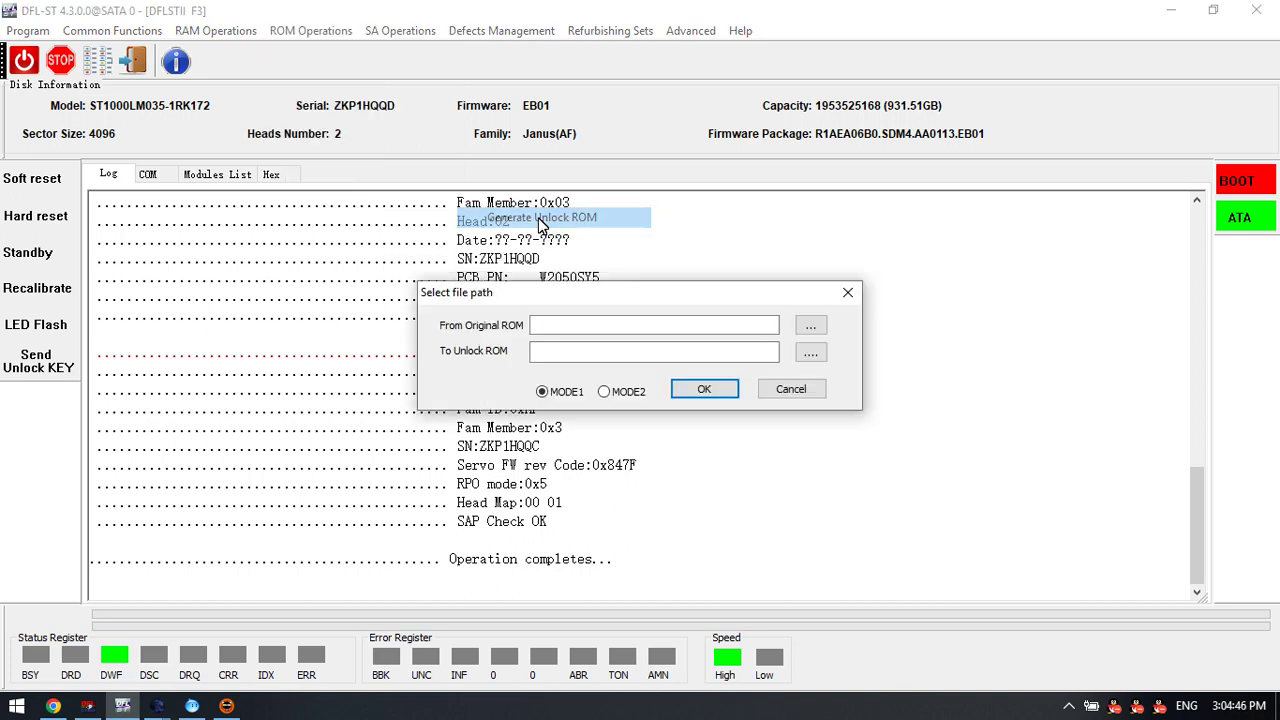
left_click(810, 325)
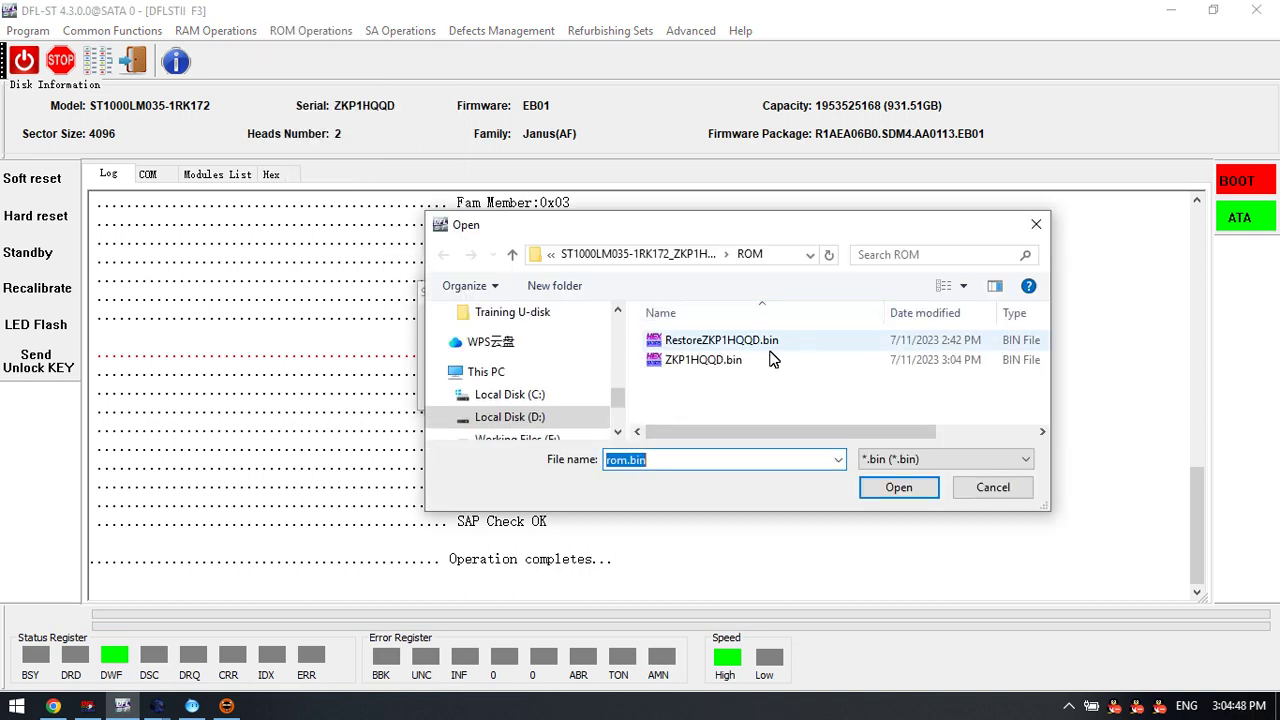
double_click(707, 362)
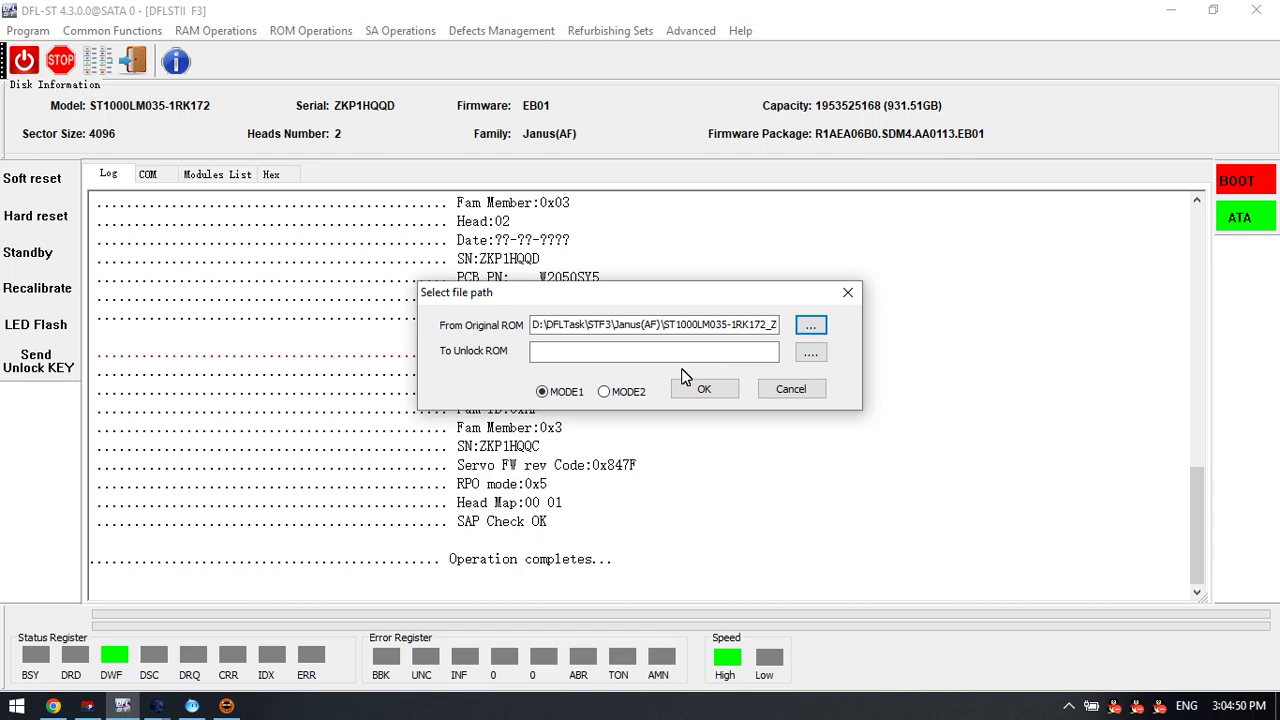
left_click(811, 354)
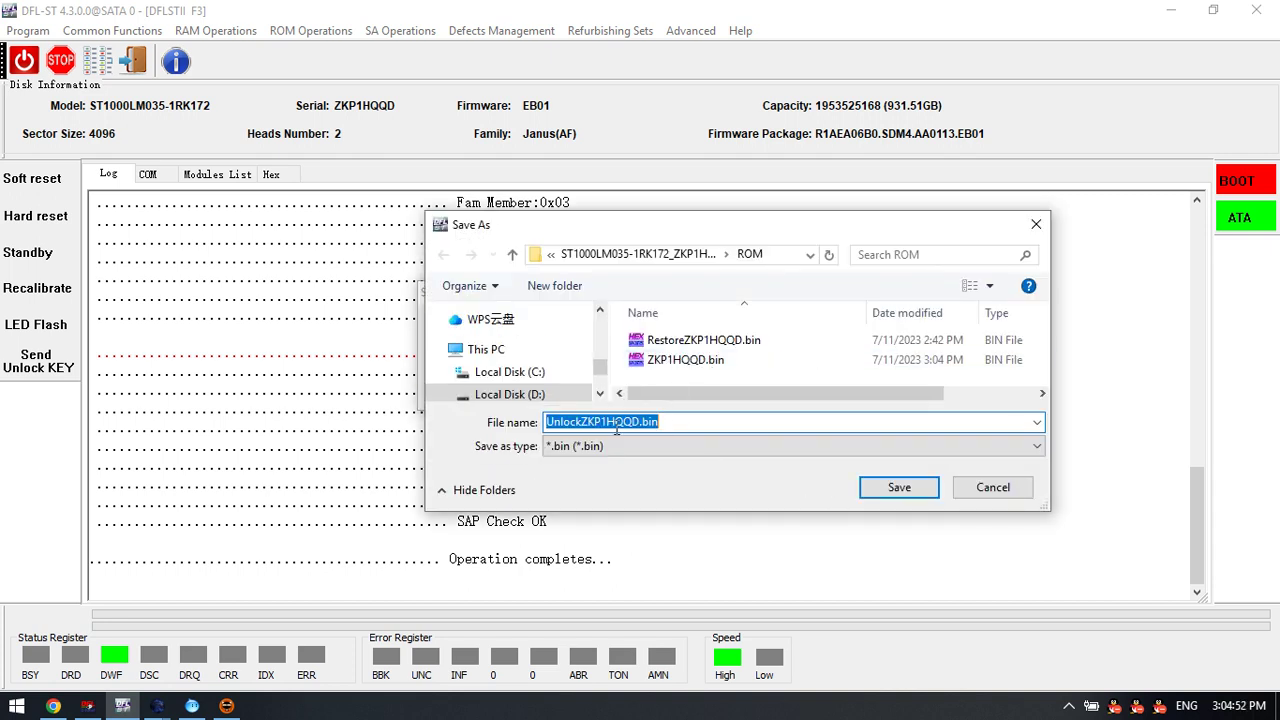
left_click(884, 487)
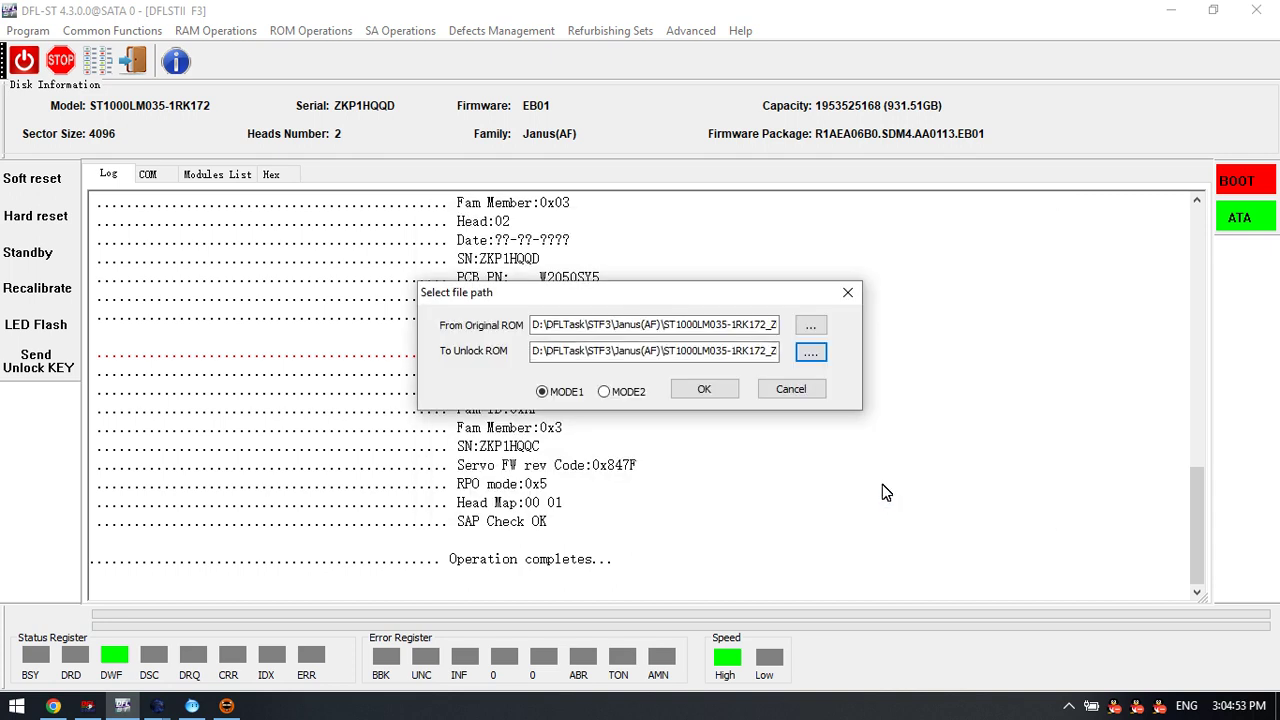
left_click(722, 392)
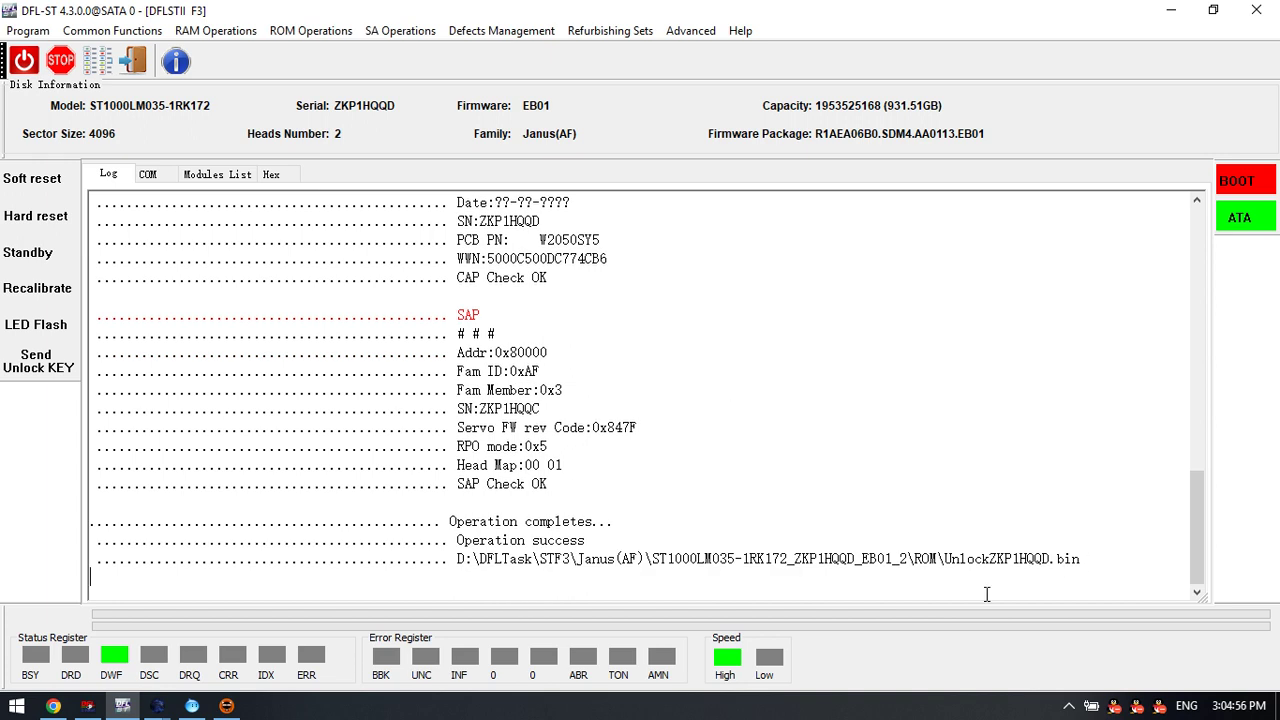
Check the unlock ROM's file path in the log and the COM terminal's output.
left_click_drag(980, 566, 1052, 548)
left_click(1066, 557)
left_click(221, 177)
left_click(152, 175)
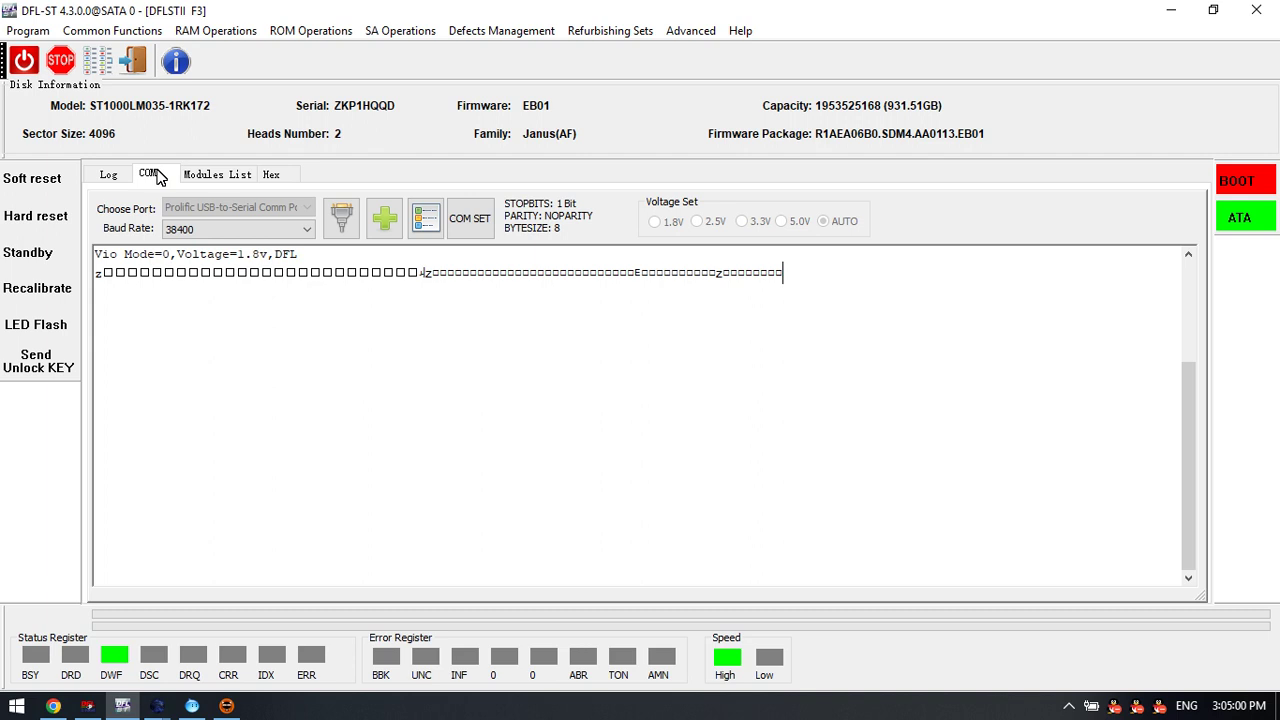
Load UnlockZKP1HQQD.bin in the ROM editor and write it to the drive without short at baud rate 460800.
left_click(300, 31)
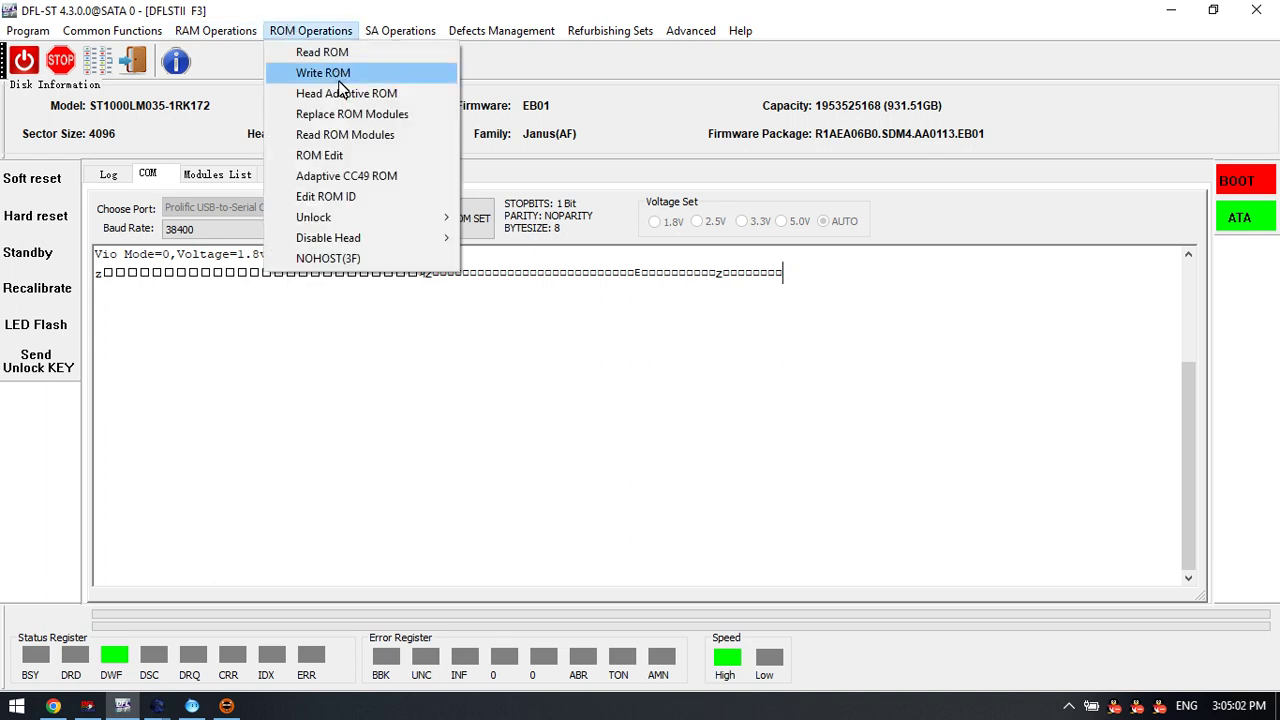
mouse_move(354, 212)
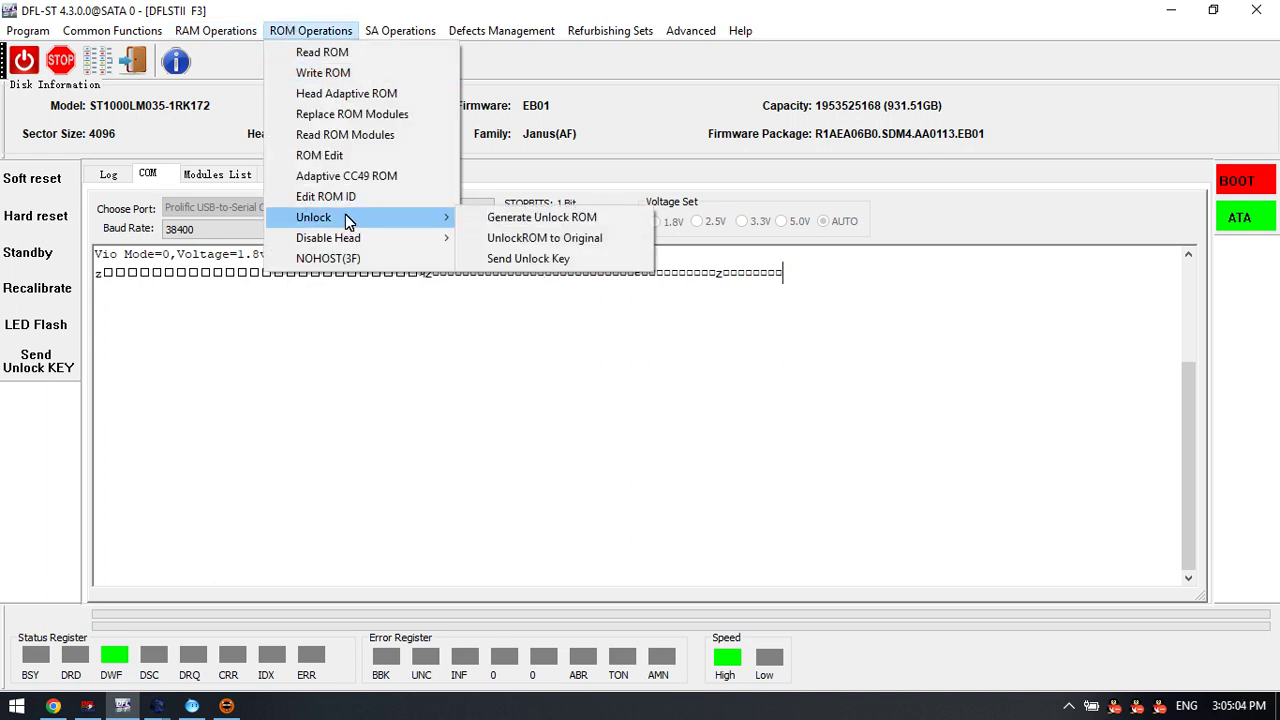
left_click(335, 158)
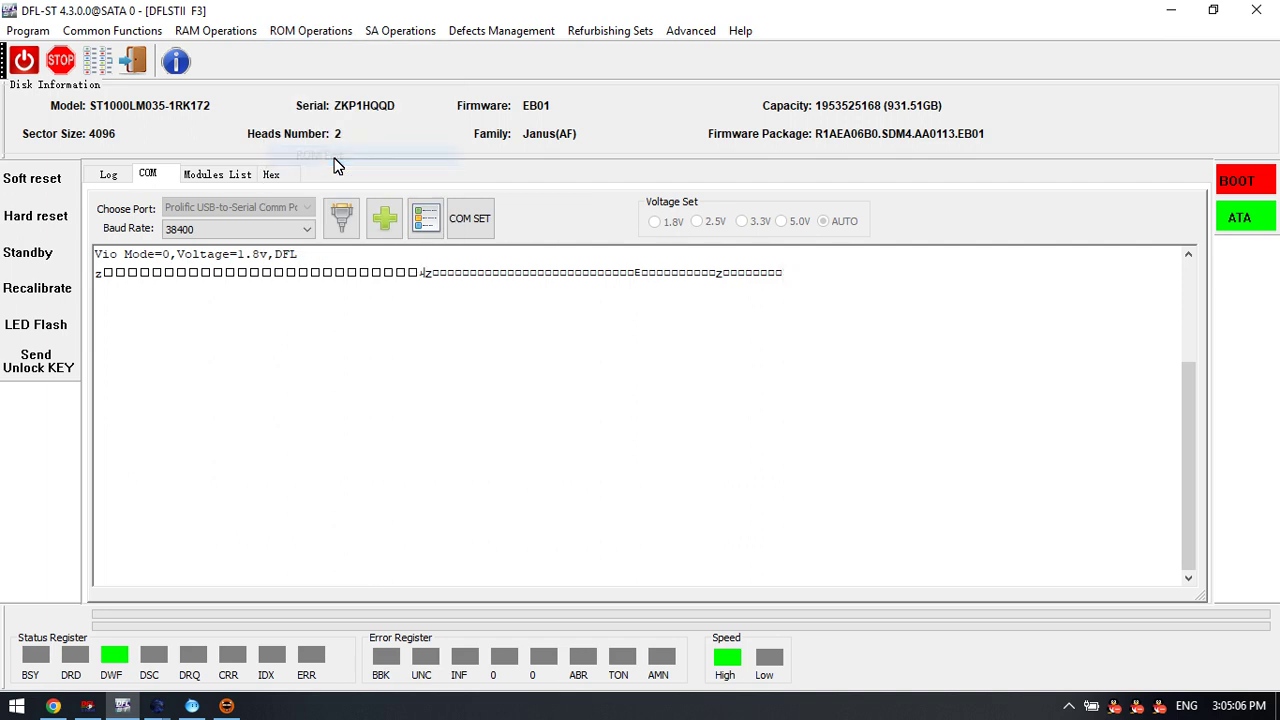
left_click(128, 212)
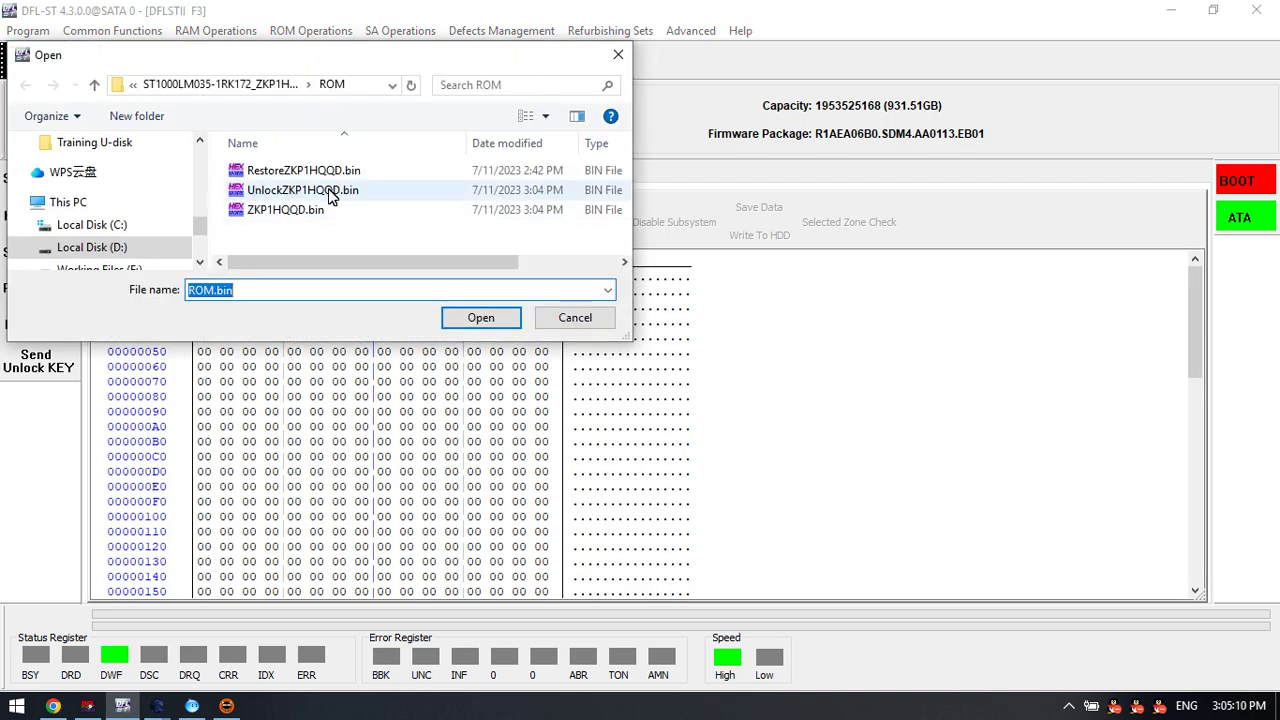
double_click(290, 196)
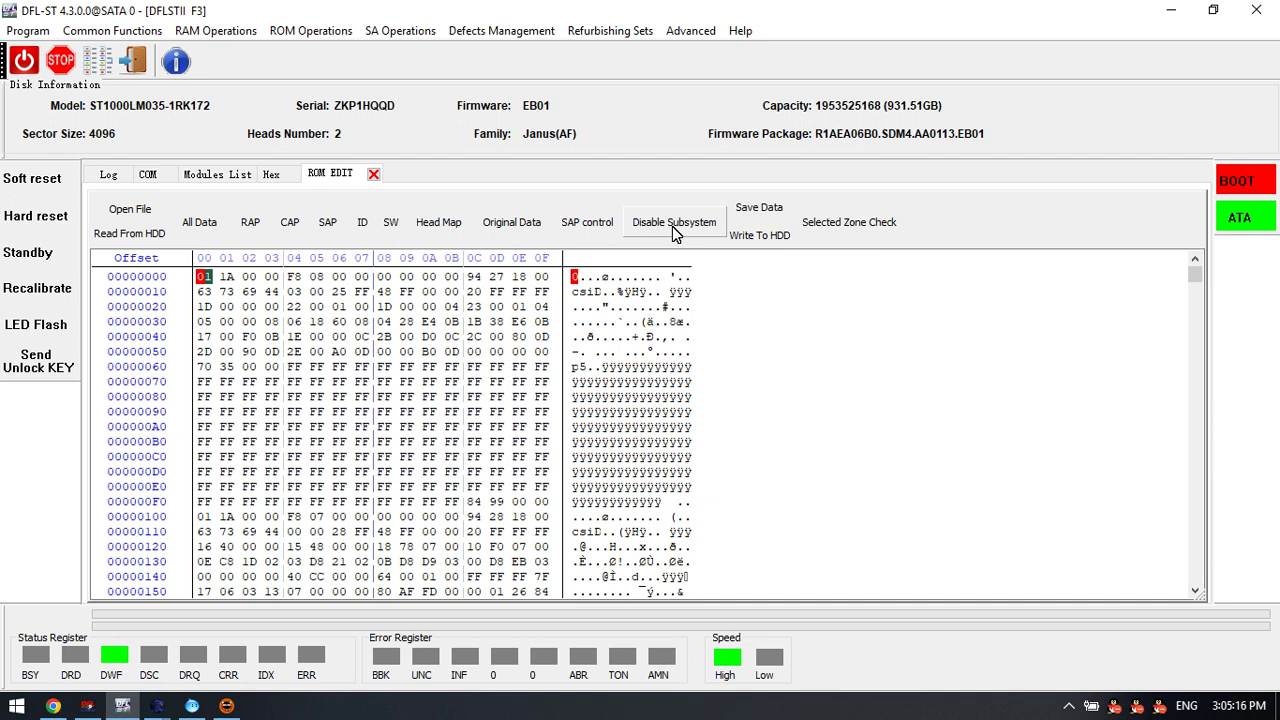
left_click(776, 241)
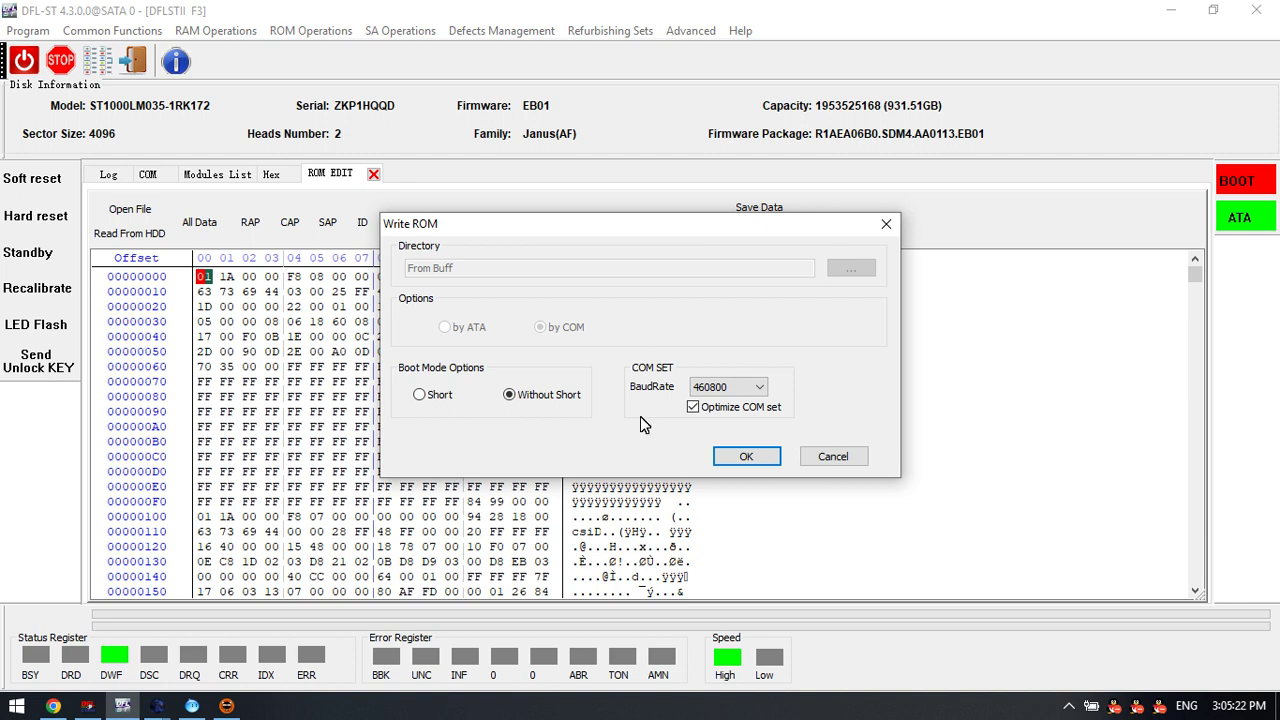
left_click(745, 457)
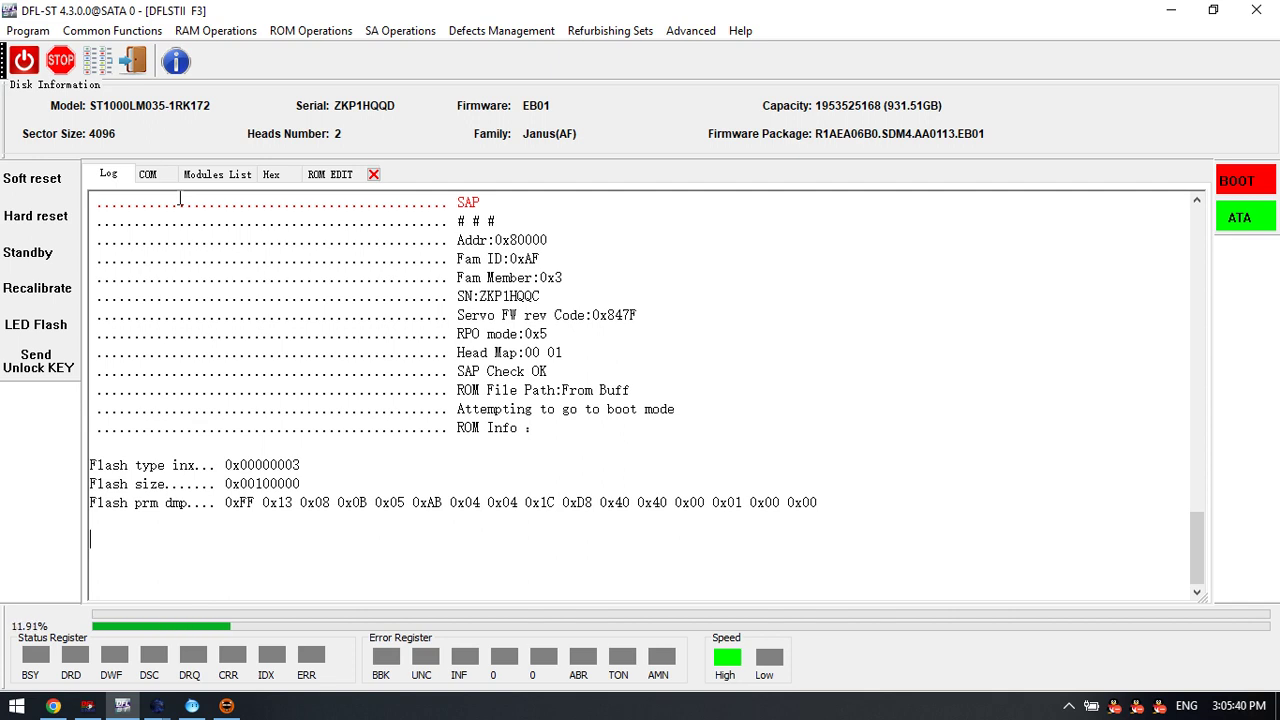
Monitor the ROM write in the COM terminal and the log until it ends.
left_click(147, 174)
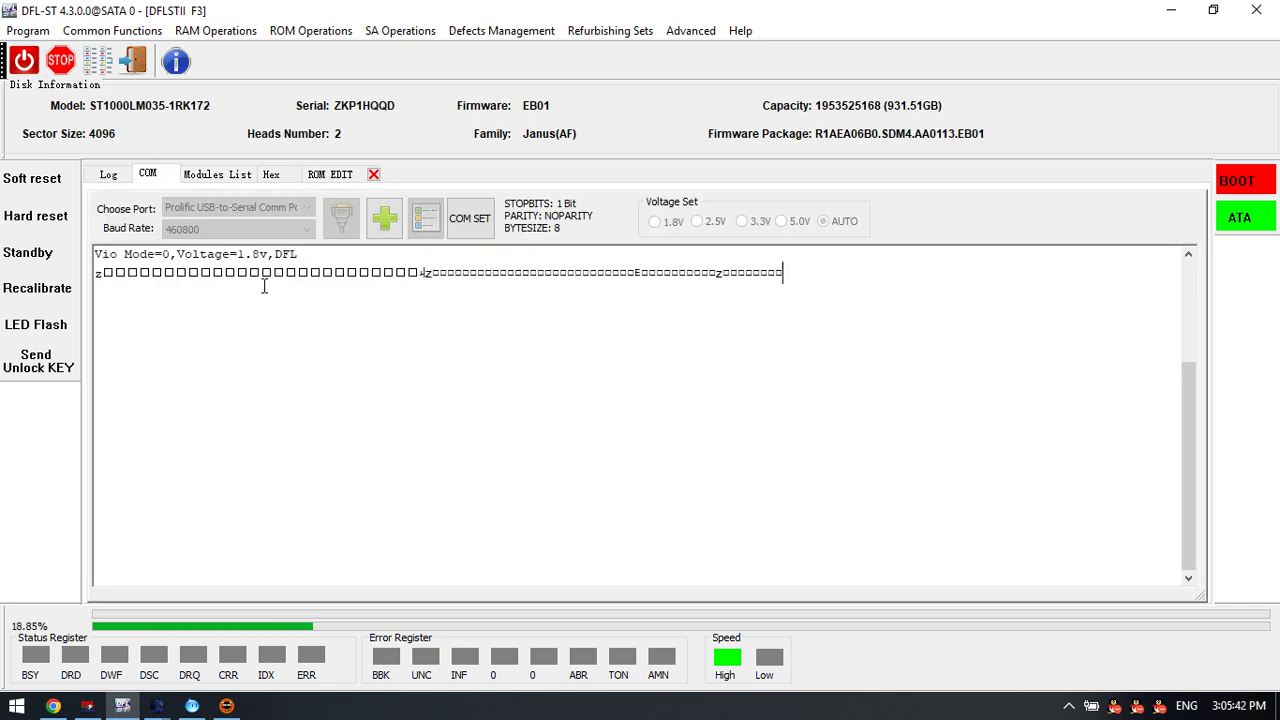
left_click(124, 178)
left_click(147, 176)
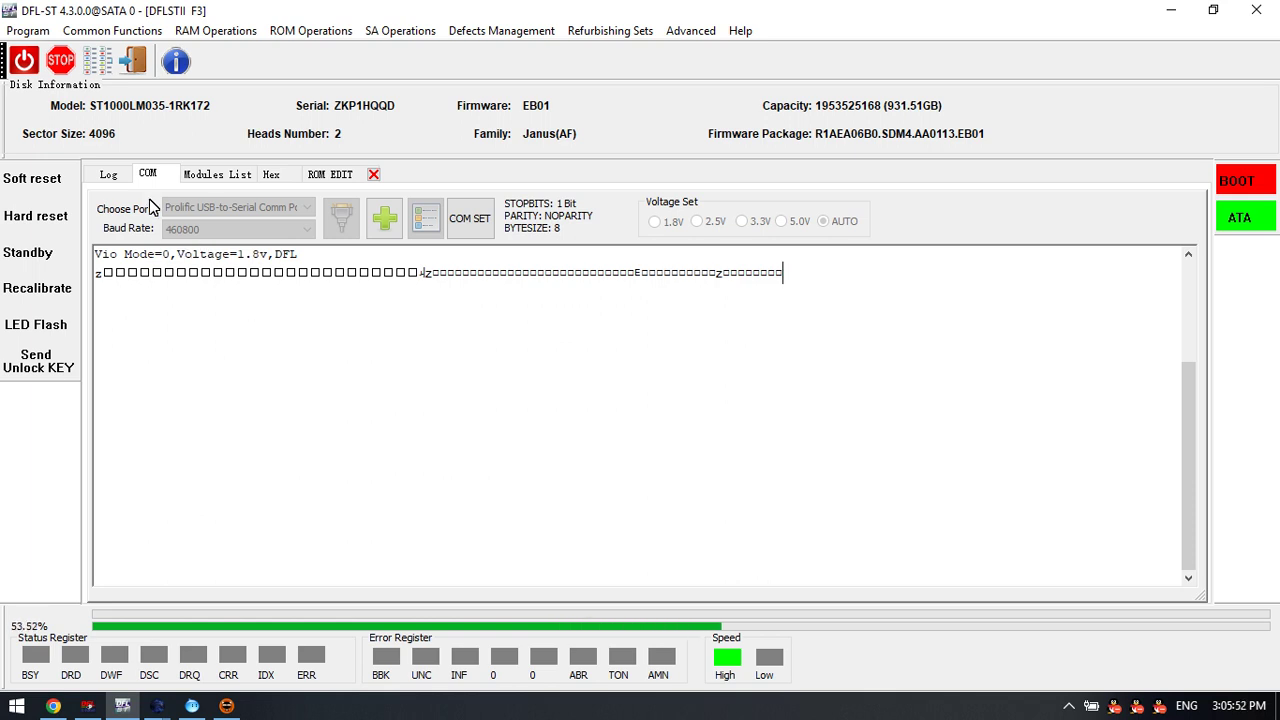
left_click(110, 176)
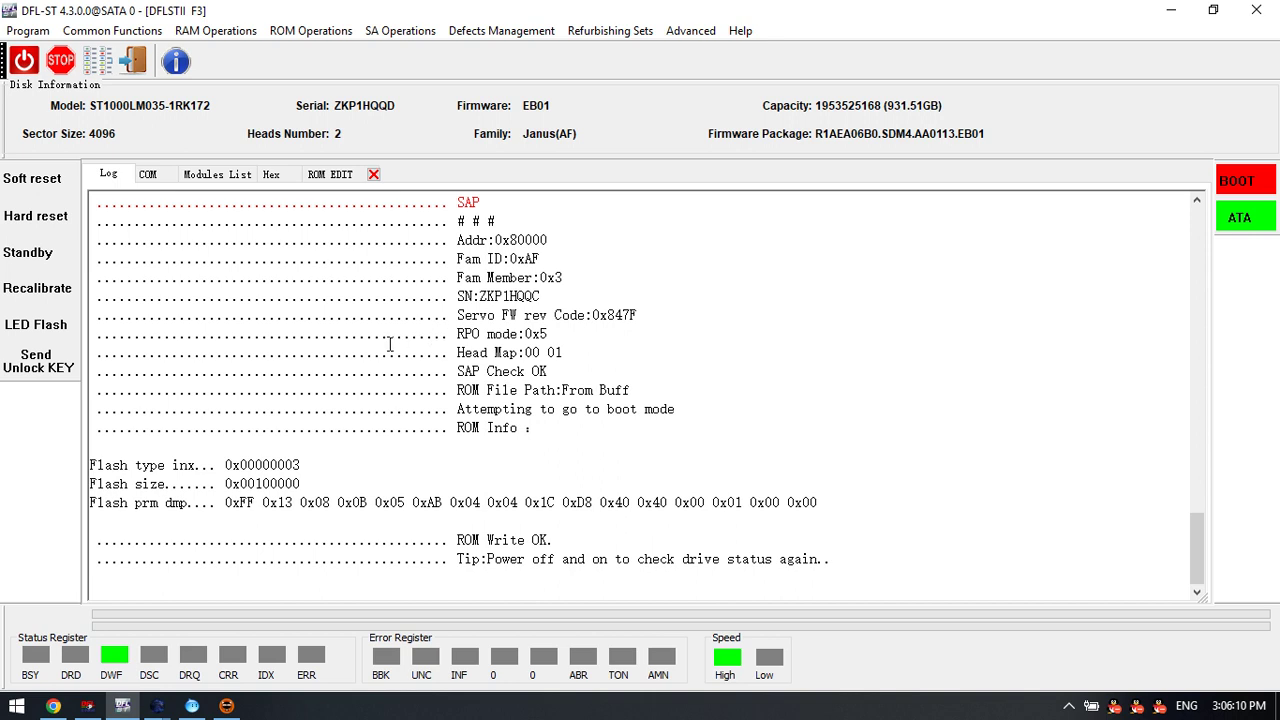
Power-cycle the drive while watching the COM terminal and send the unlock key.
left_click(148, 175)
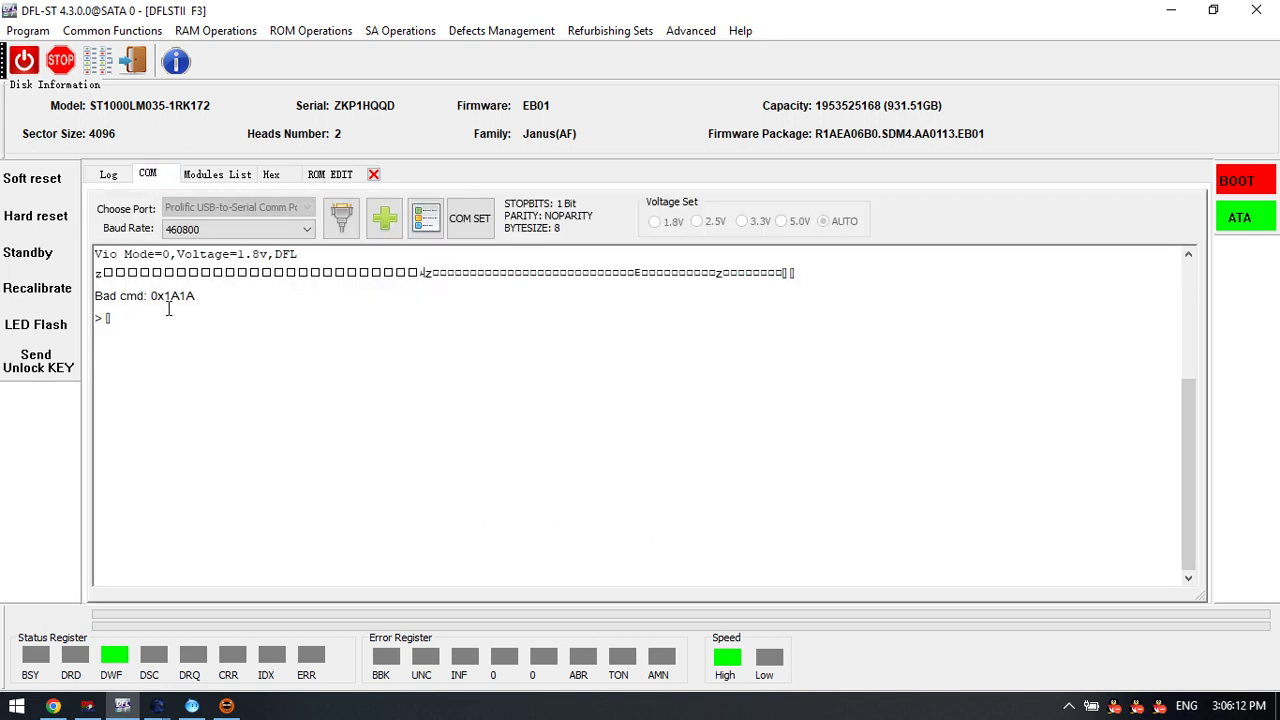
left_click(25, 62)
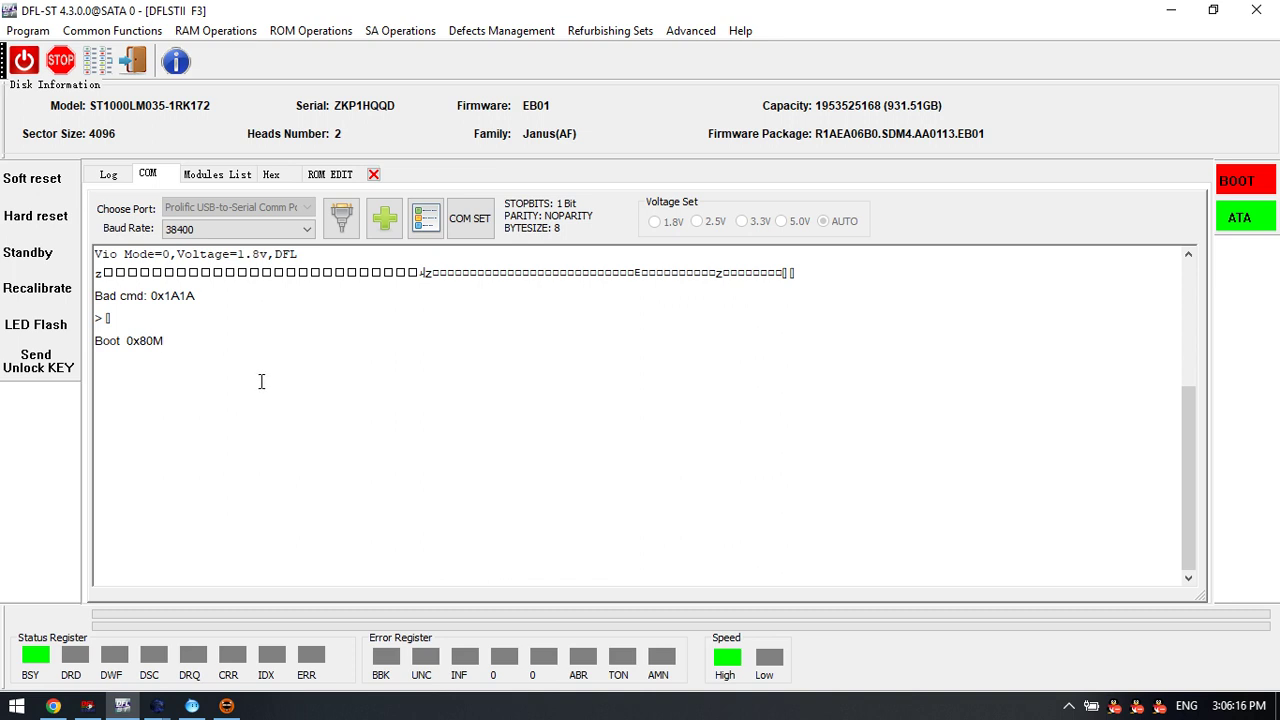
left_click(48, 366)
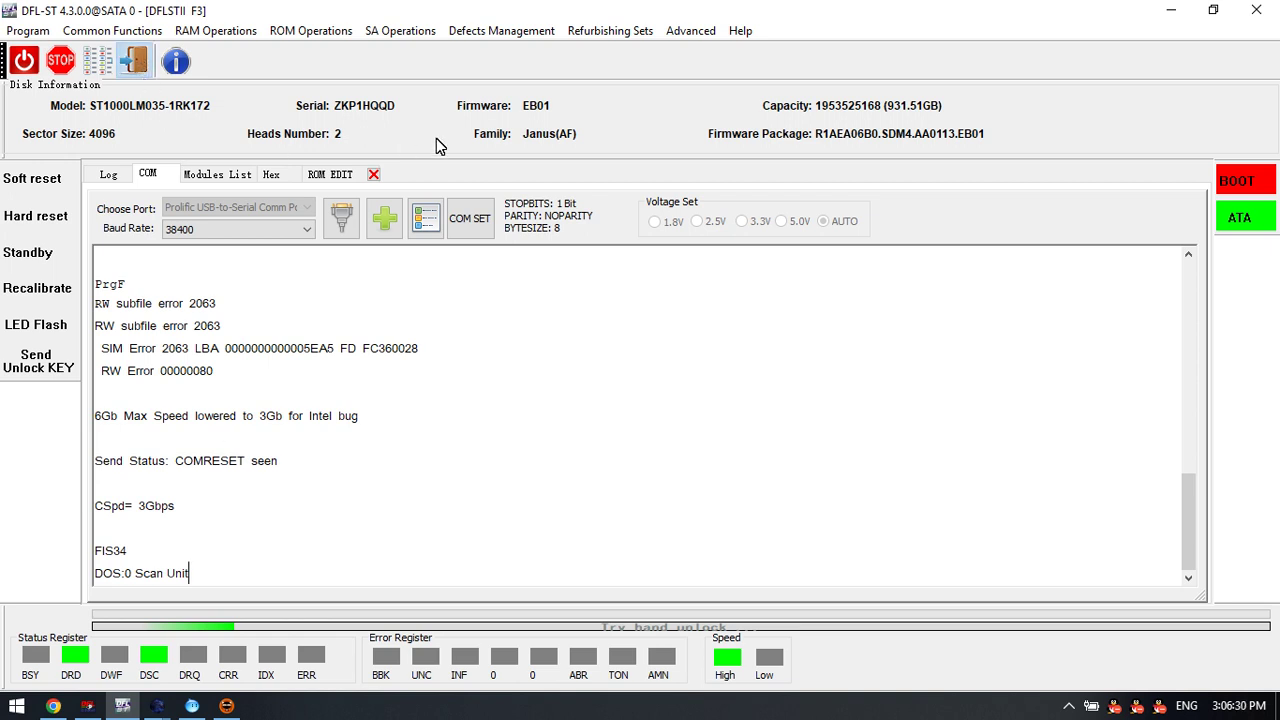
Restart the F3 program, obtain the drive's details, initialize it as Janus(AF), and show the COM terminal.
left_click(60, 63)
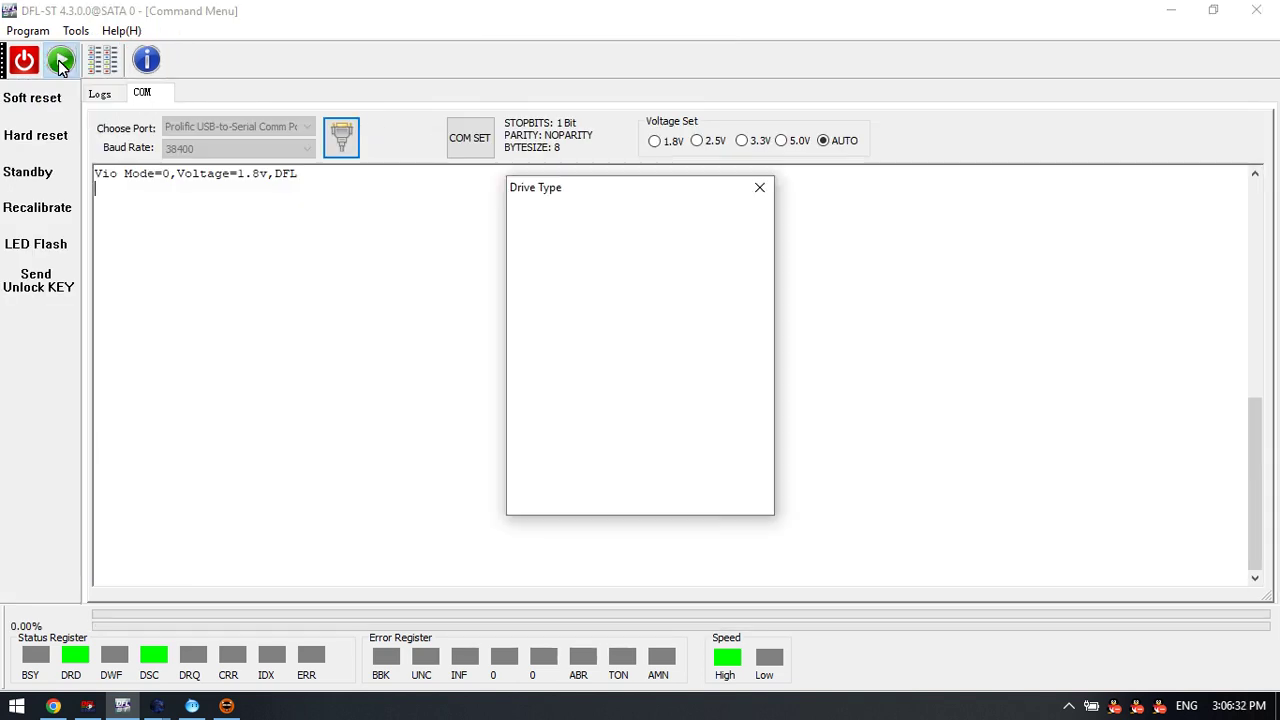
left_click(657, 357)
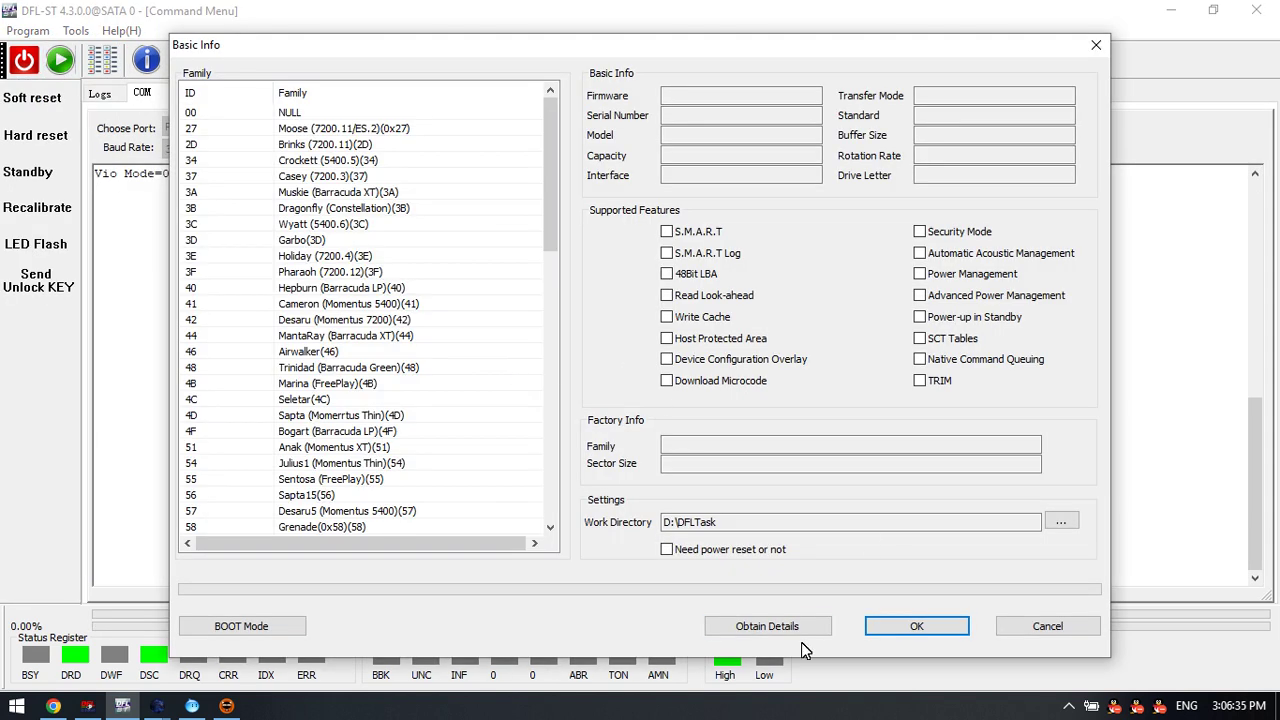
left_click(768, 628)
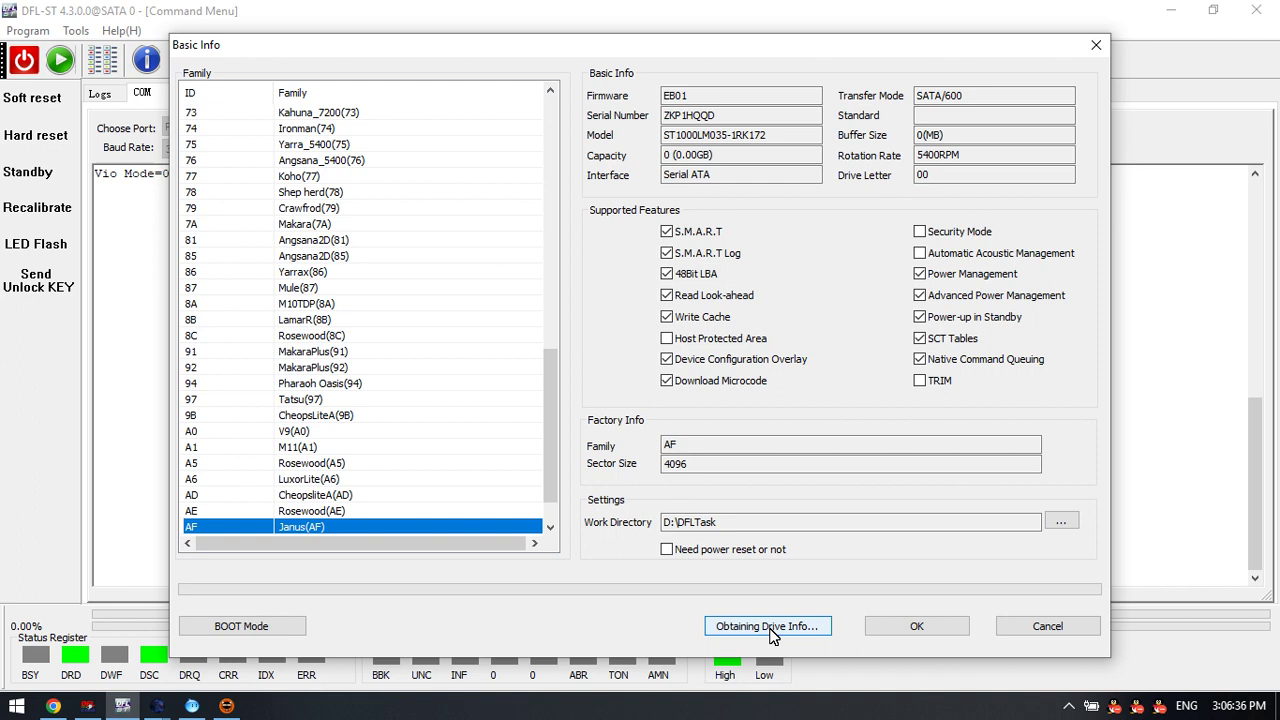
left_click(729, 157)
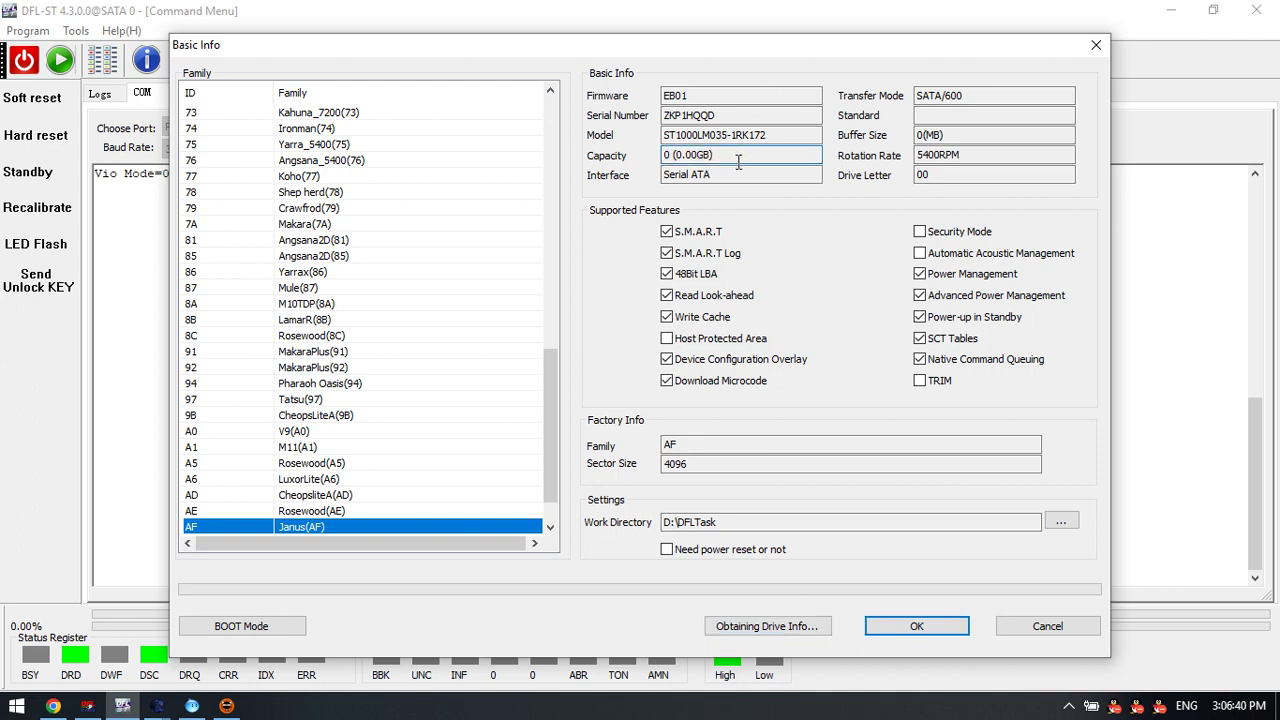
left_click(929, 632)
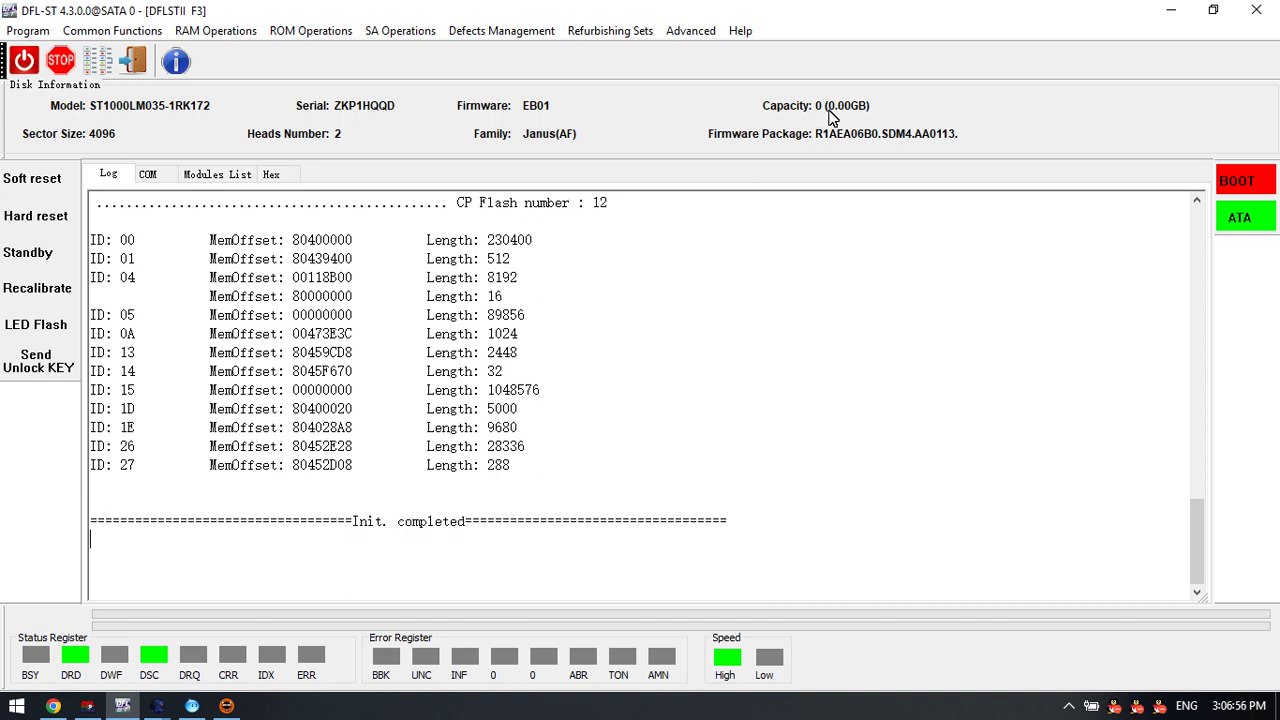
left_click(148, 175)
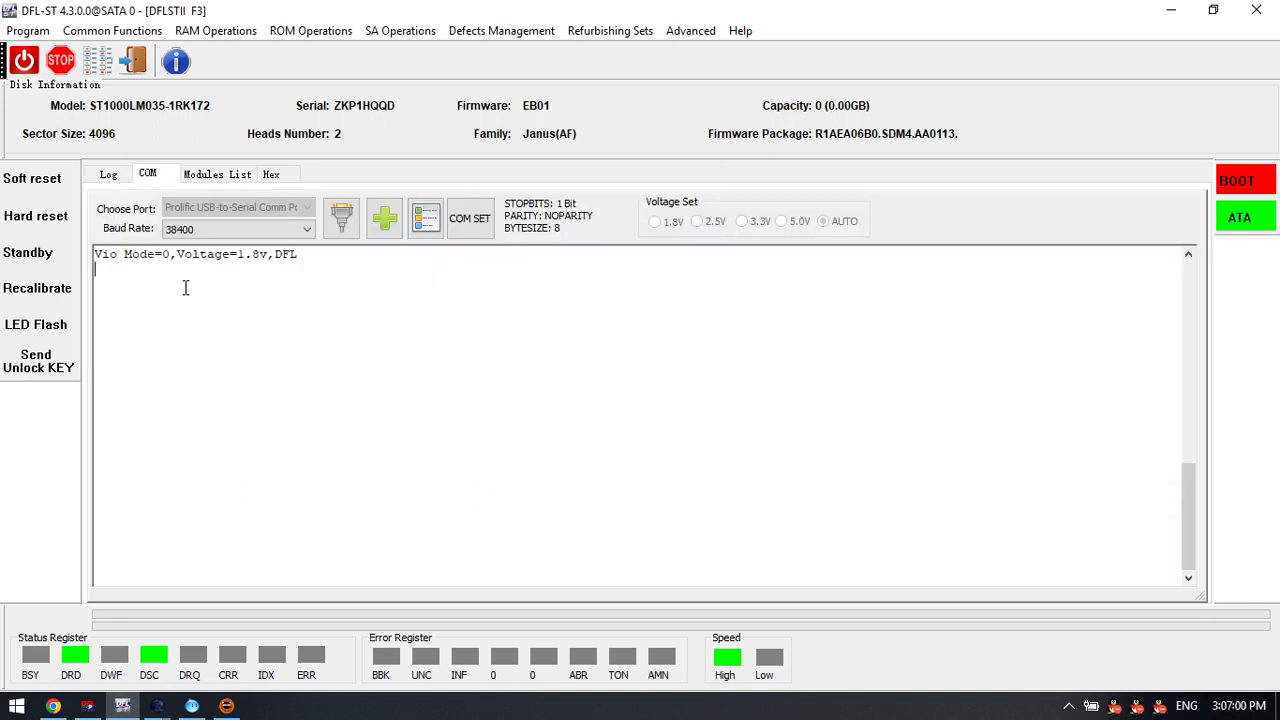
Enter ASCII diagnostic mode in the COM terminal, query the drive's firmware information with ^L, and examine the output.
key("ctrl+z")
key("ctrl+l")
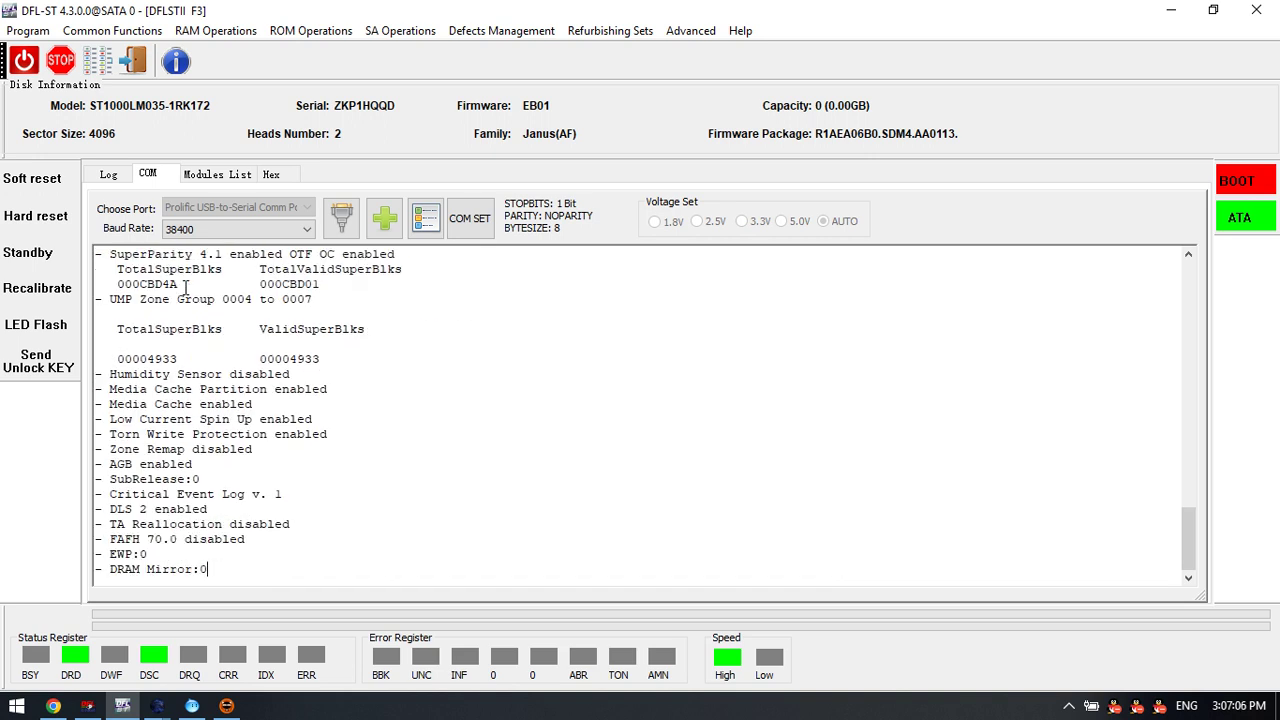
scroll(186, 345, "up", 5)
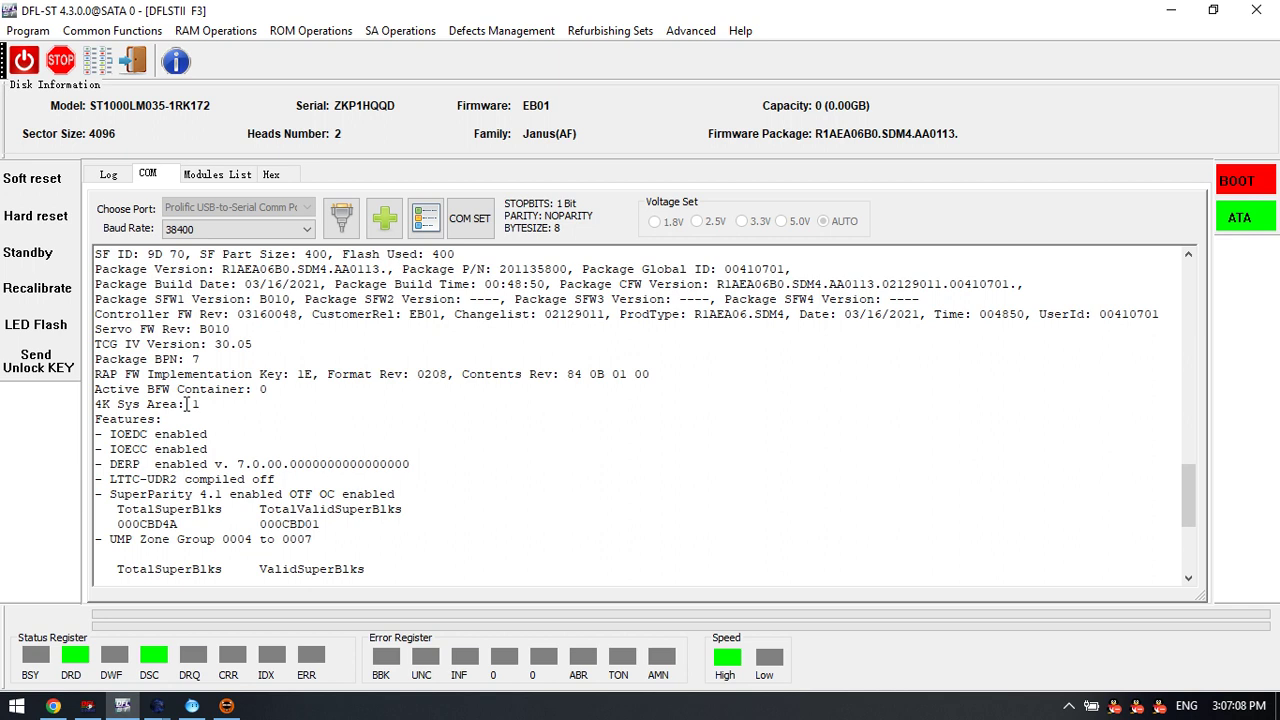
scroll(186, 404, "up", 5)
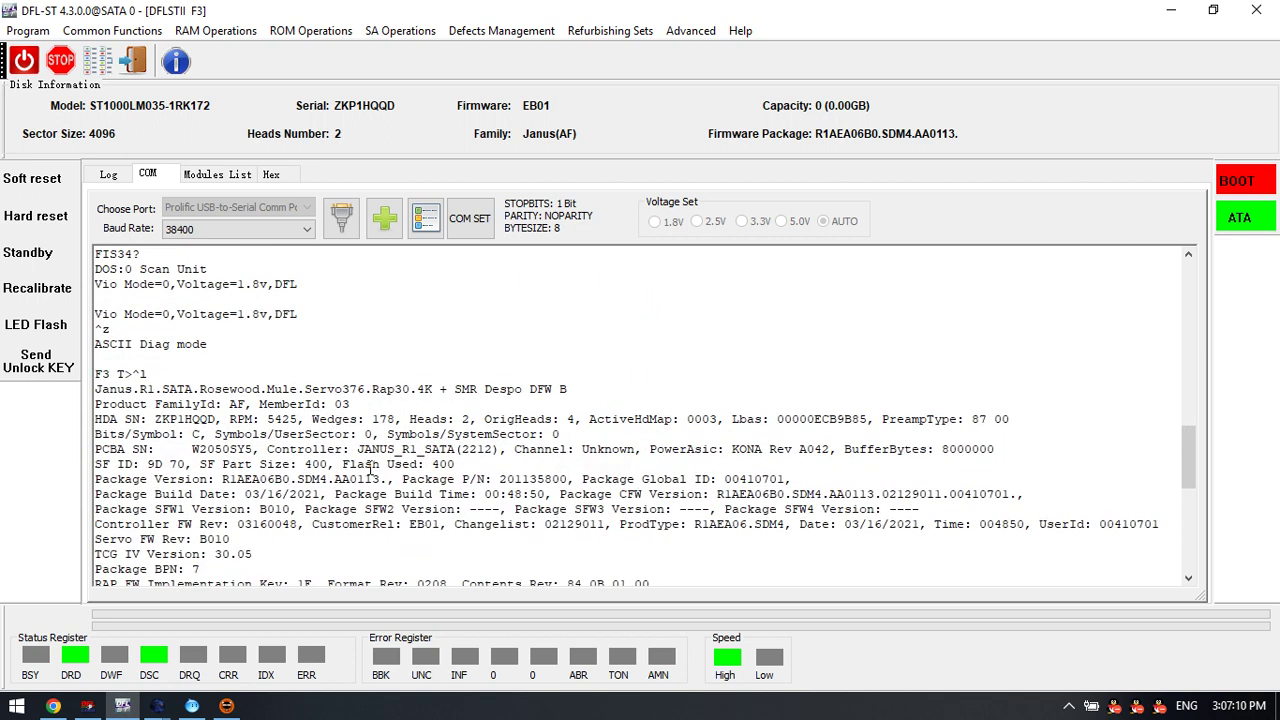
scroll(345, 457, "down", 10)
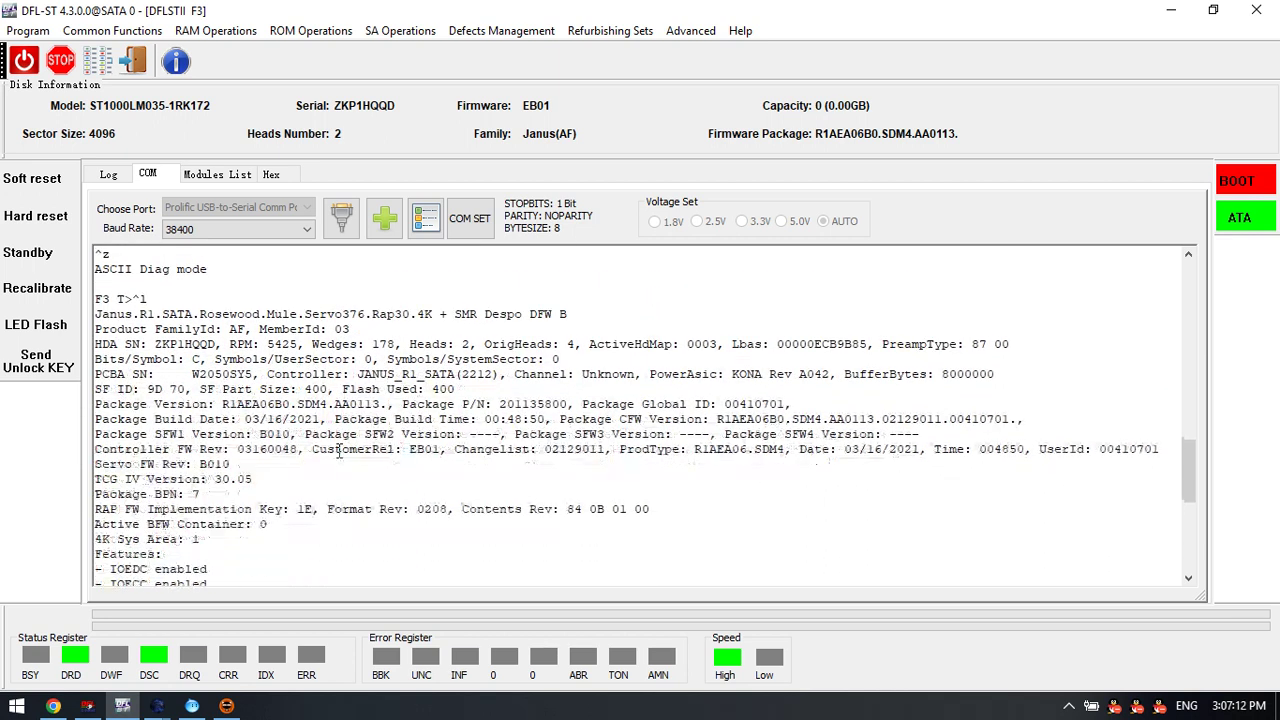
Return the COM terminal to the F3 T> diagnostic prompt and query the read-file command's syntax with r?
key("ctrl+z")
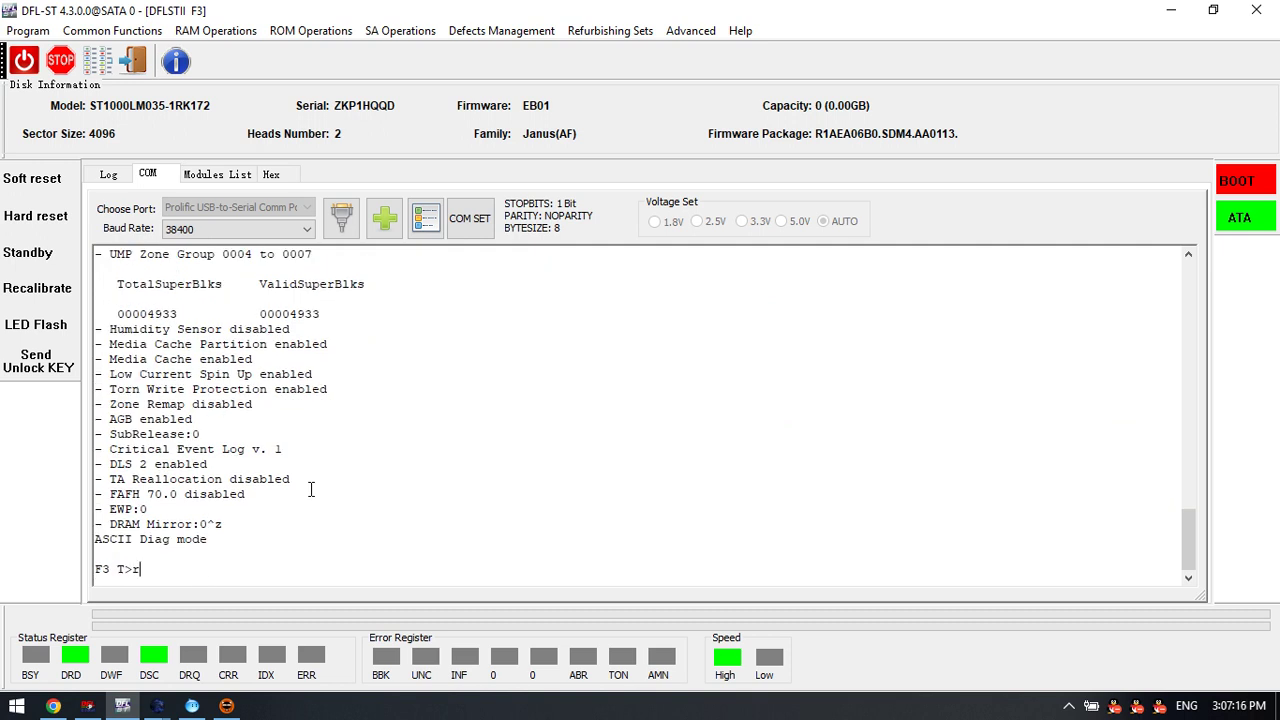
type("r?")
key("Return")
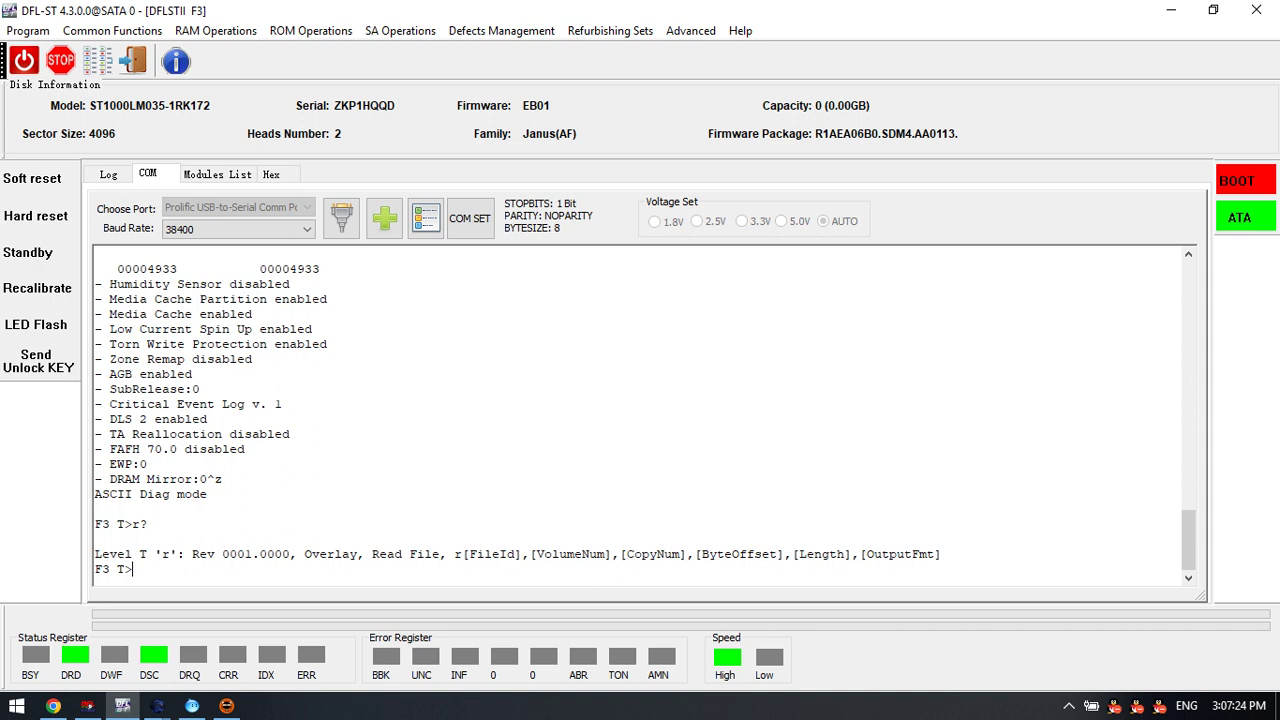
Open the SYS file editor and set file ID 35, volume 3 and the ATA port.
left_click(403, 32)
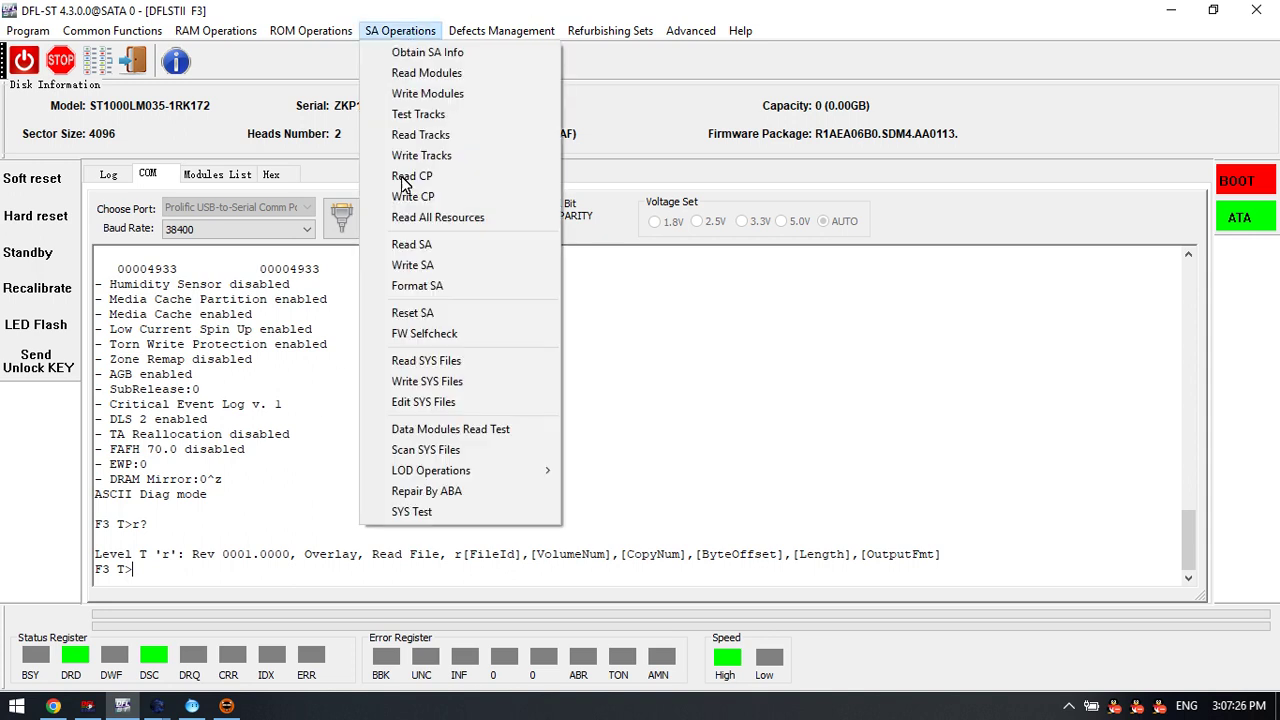
left_click(423, 402)
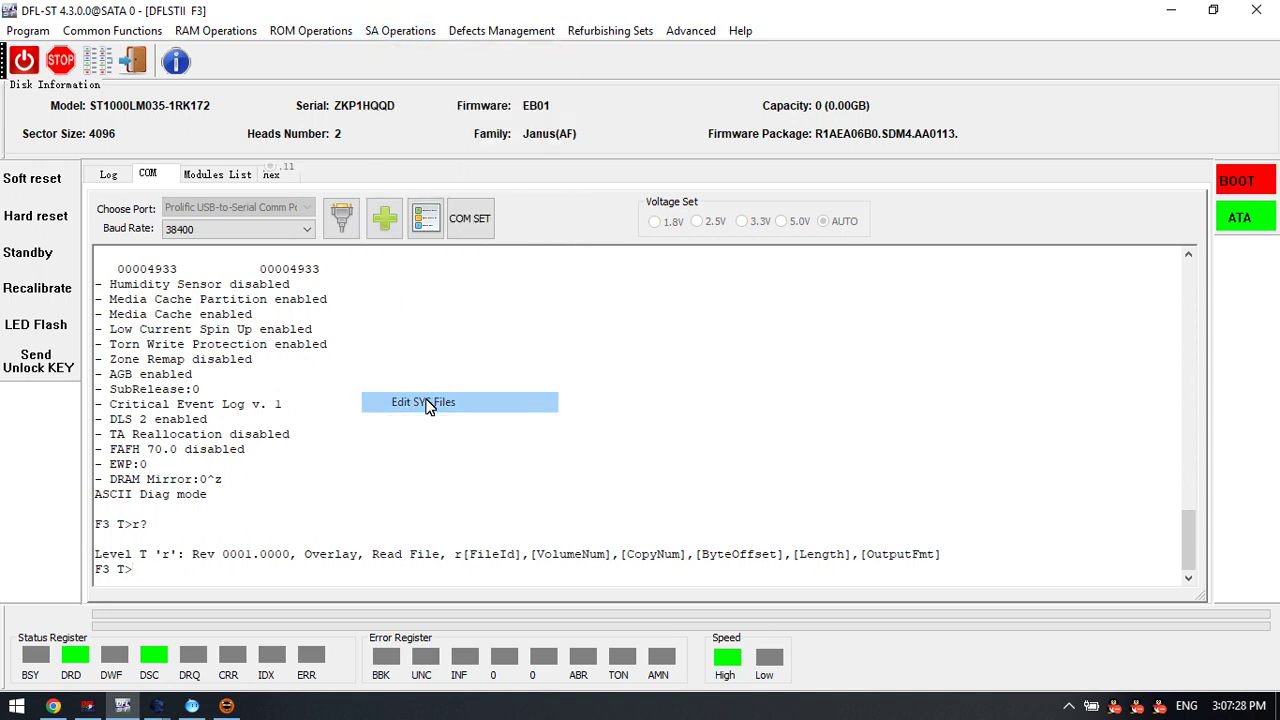
left_click(197, 250)
left_click_drag(212, 250, 145, 258)
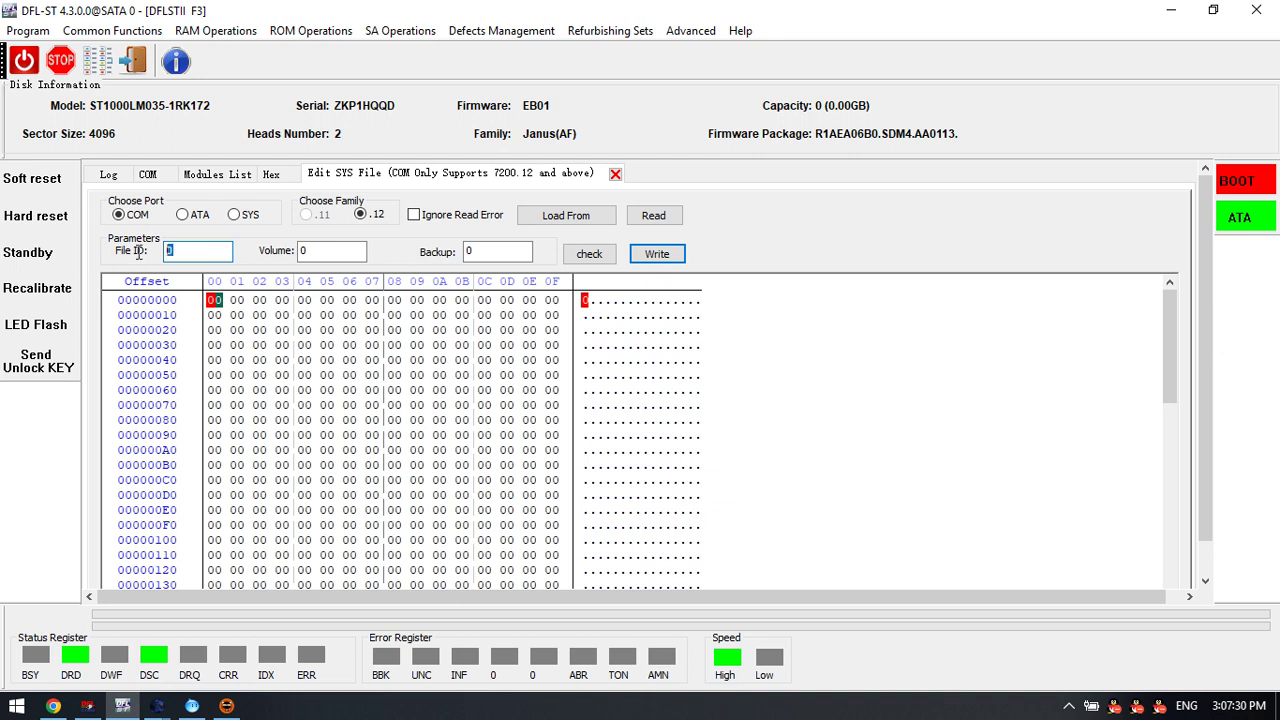
type("35")
key("Tab")
type("3")
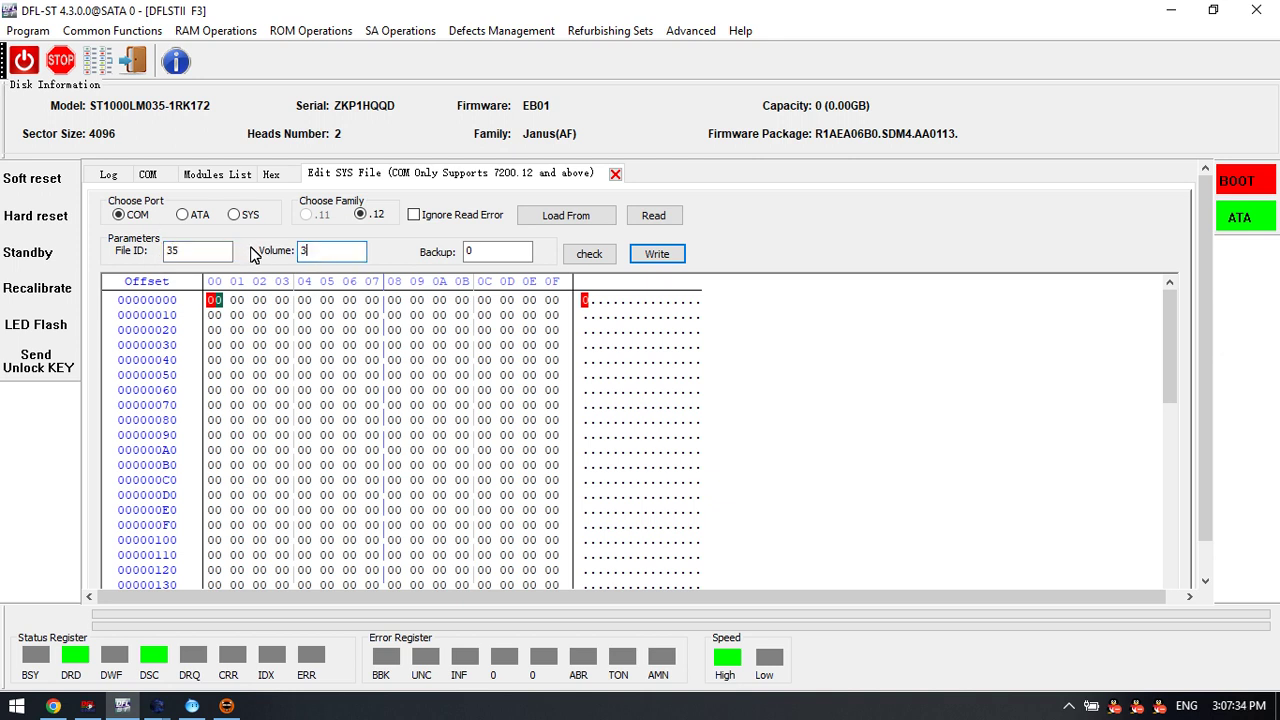
left_click(190, 216)
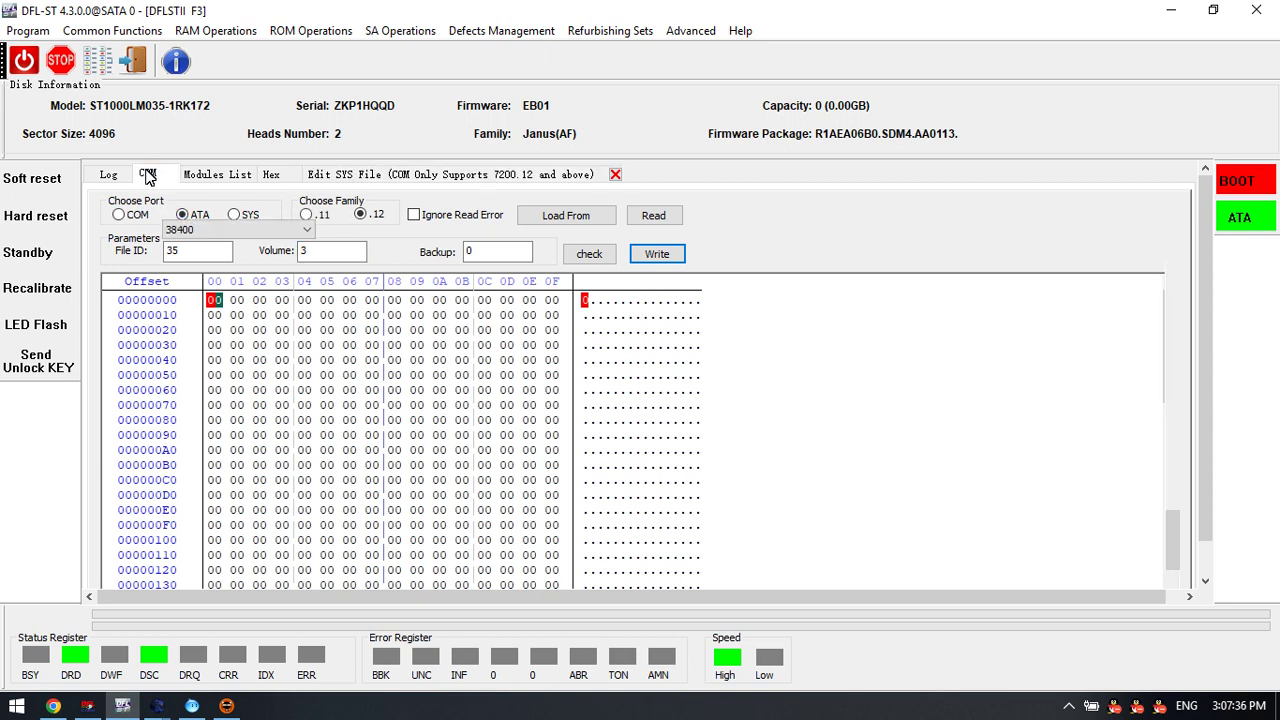
Put the COM terminal into ESLIP mode with ^T and read SYS file 35 of volume 3 over ATA.
left_click(148, 175)
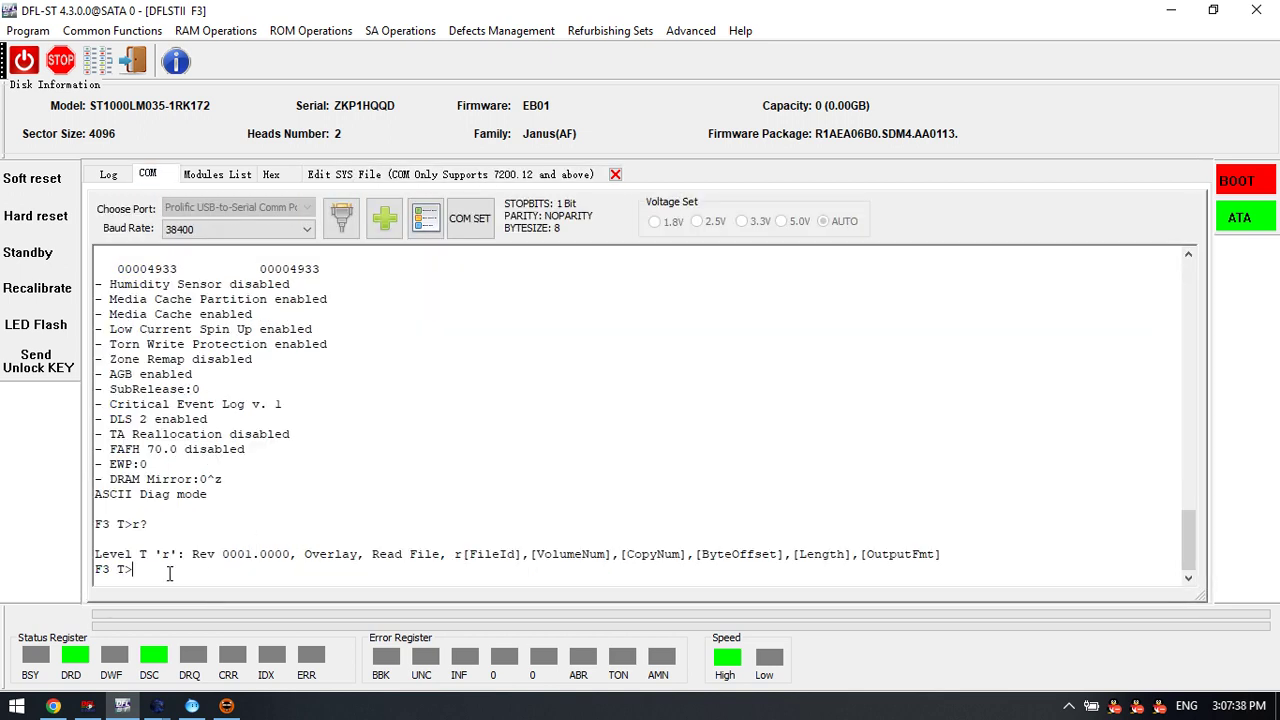
key("ctrl+t")
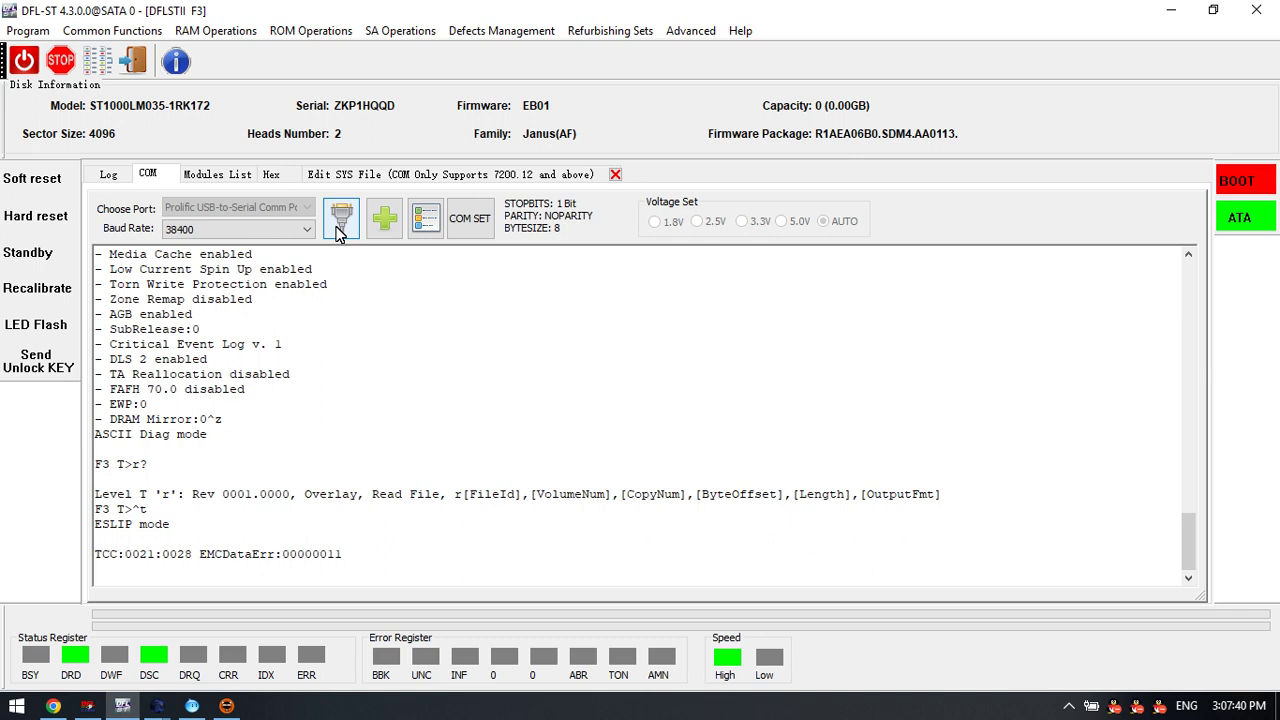
left_click(440, 175)
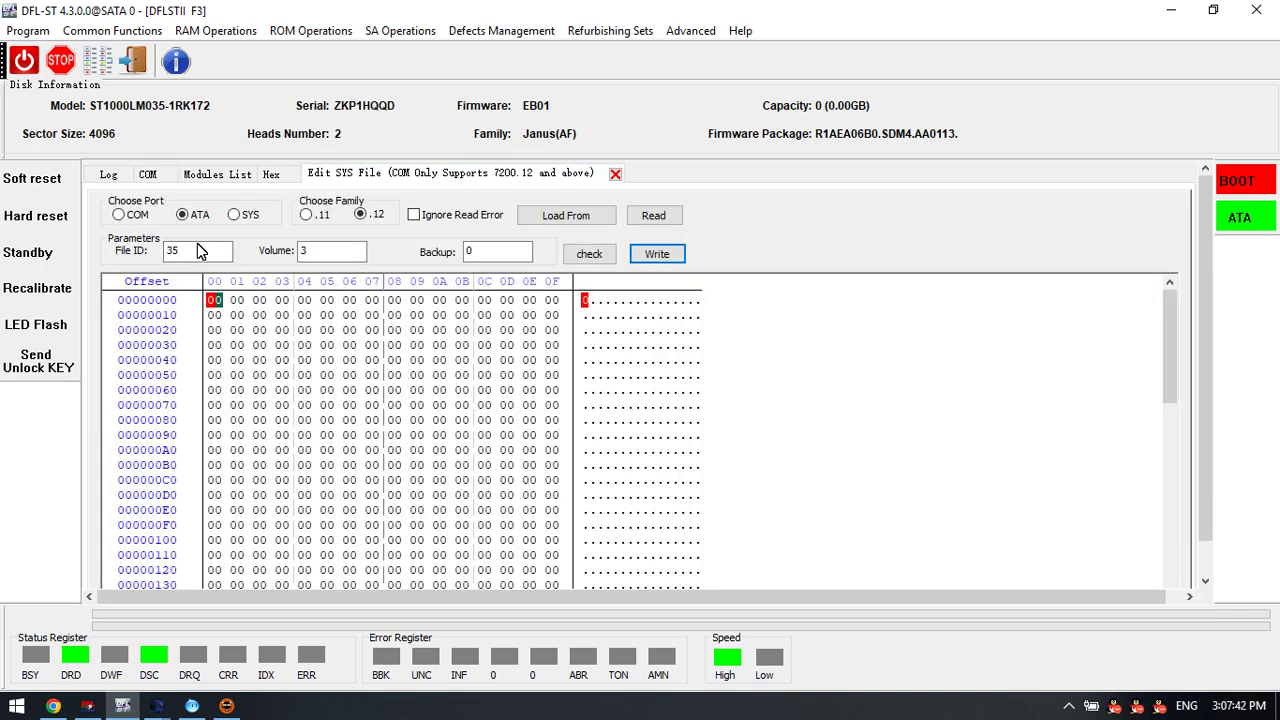
double_click(303, 251)
type("2")
left_click(653, 215)
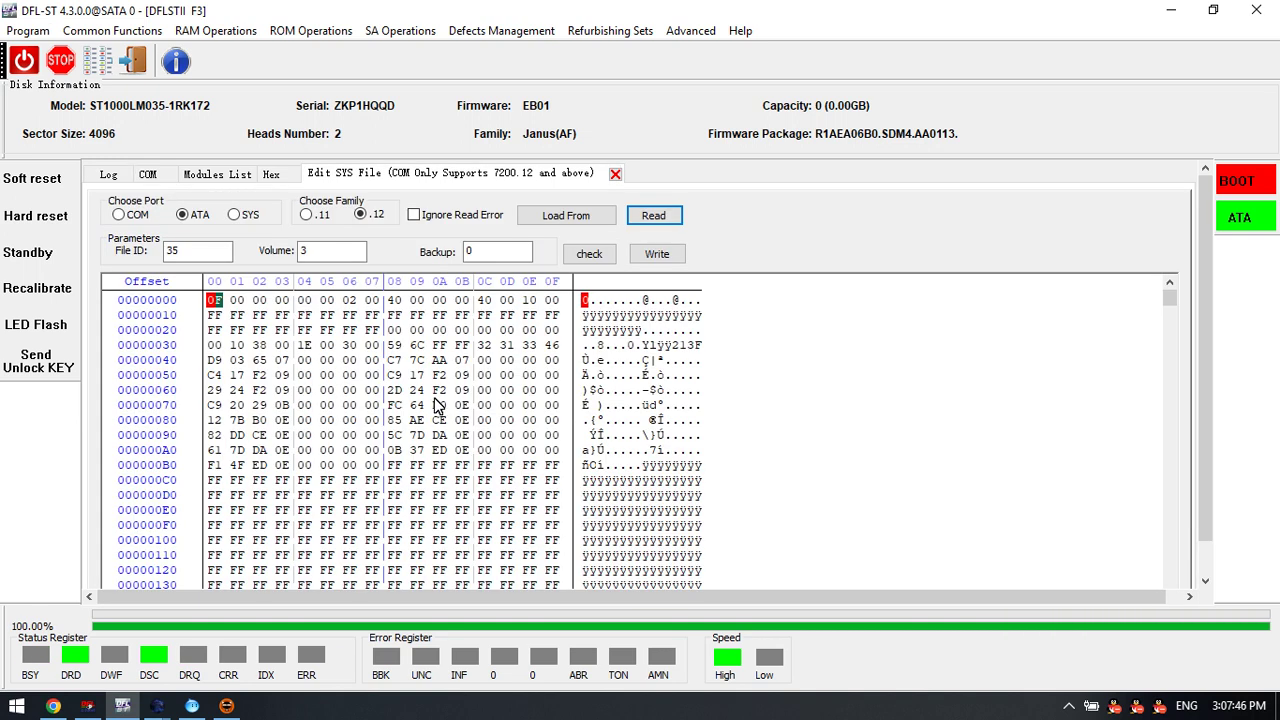
Select all of the SYS file data and export it to the ROM folder as 35.rpm, using the All files type.
right_click(321, 362)
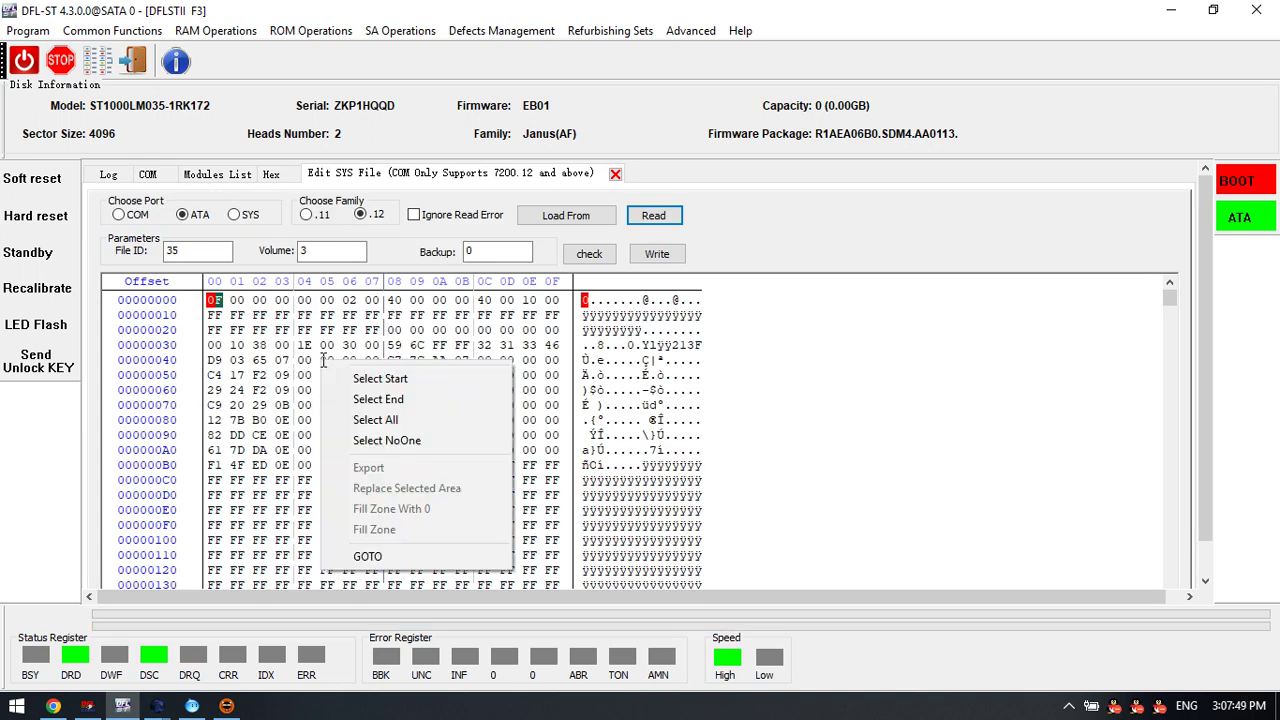
left_click(388, 422)
right_click(289, 364)
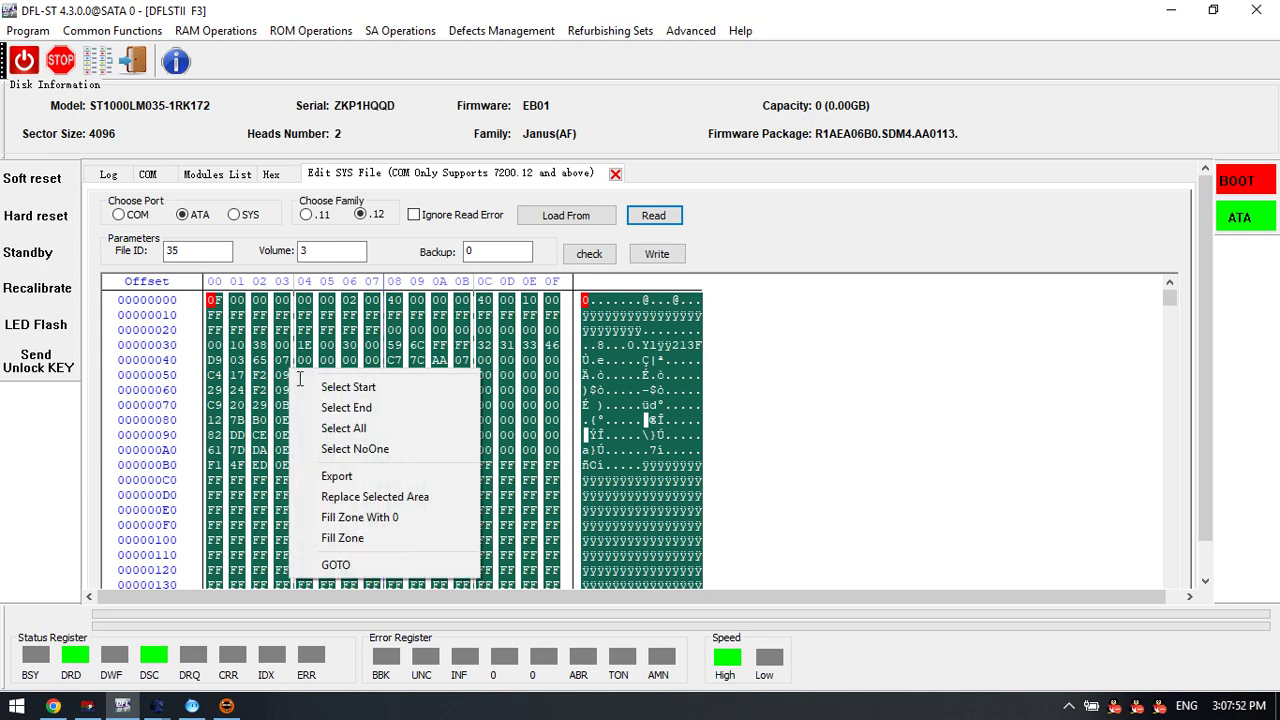
left_click(368, 477)
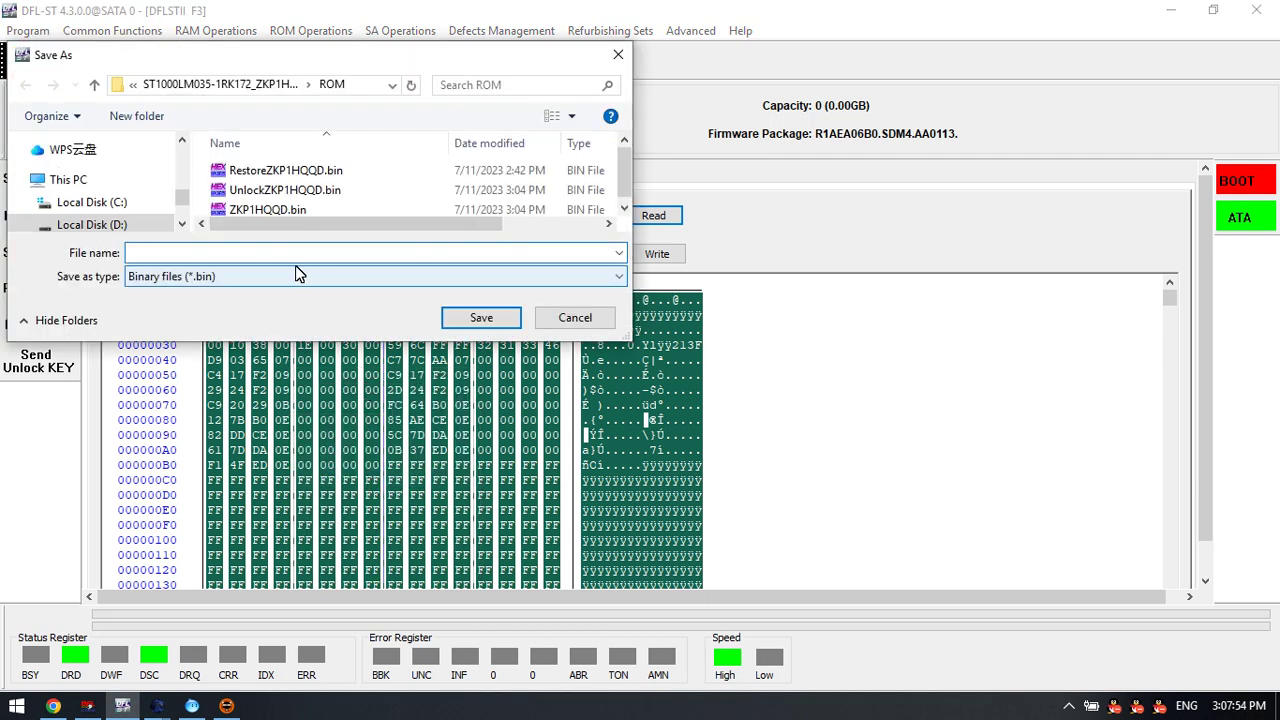
left_click(264, 276)
left_click(246, 311)
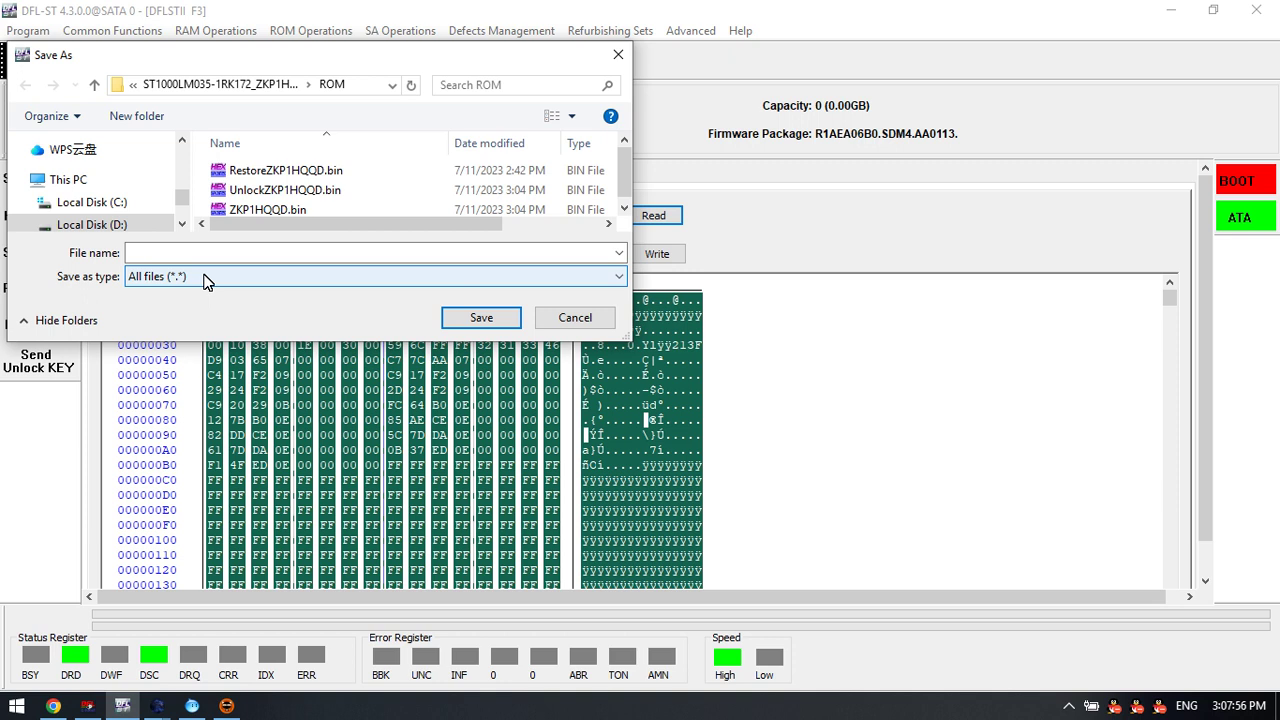
left_click(210, 255)
type("35")
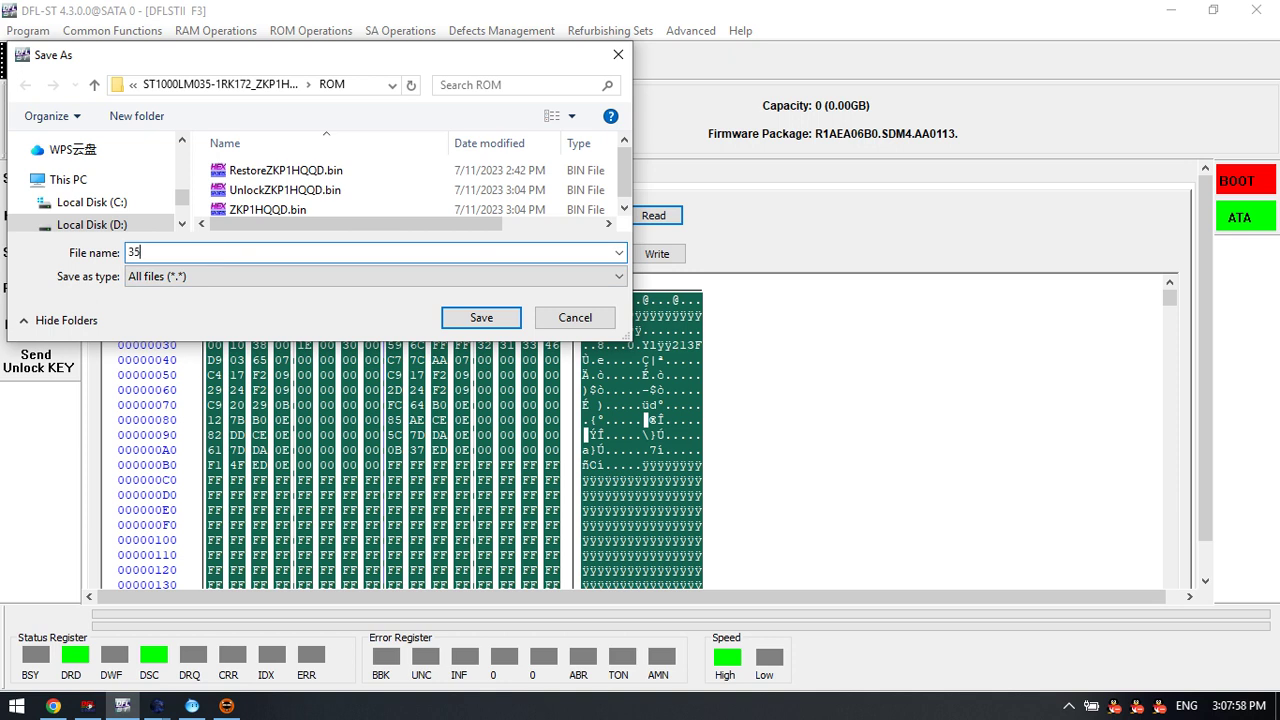
type(".rpm")
left_click(481, 318)
left_click(624, 396)
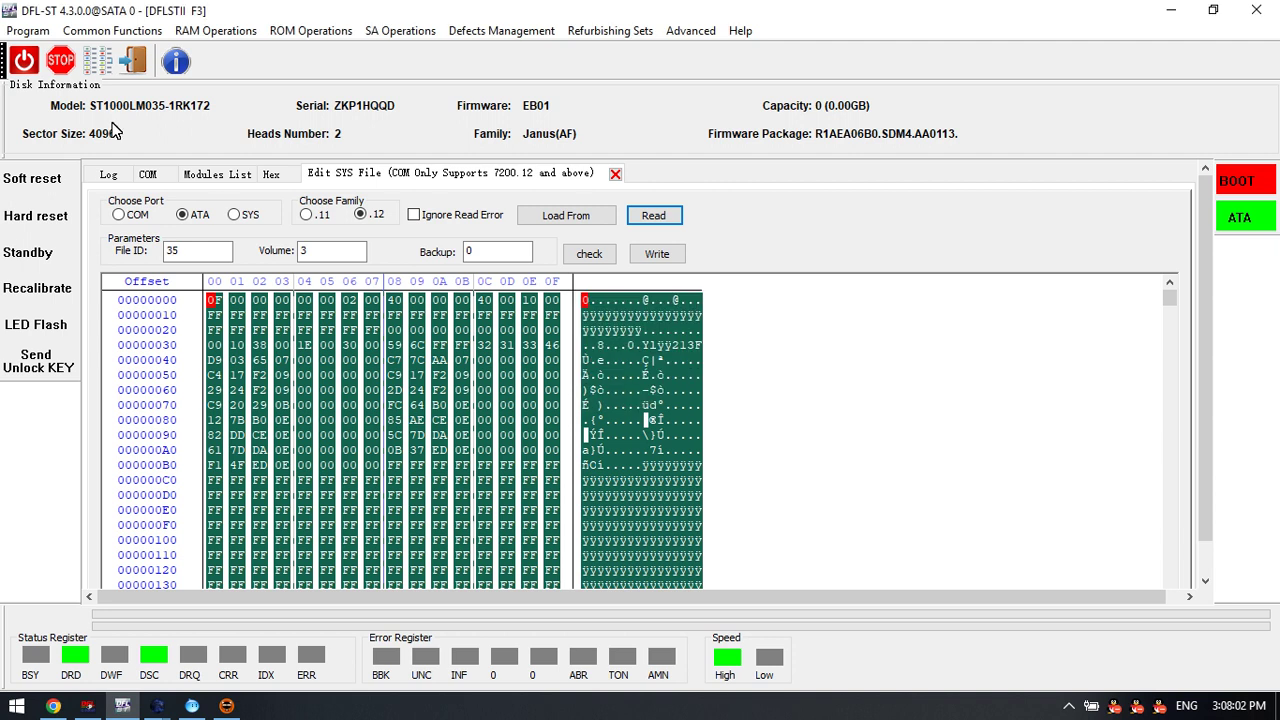
Look over the COM terminal output and the modules list, and open the ROM editor.
left_click(152, 175)
scroll(378, 408, "up", 3)
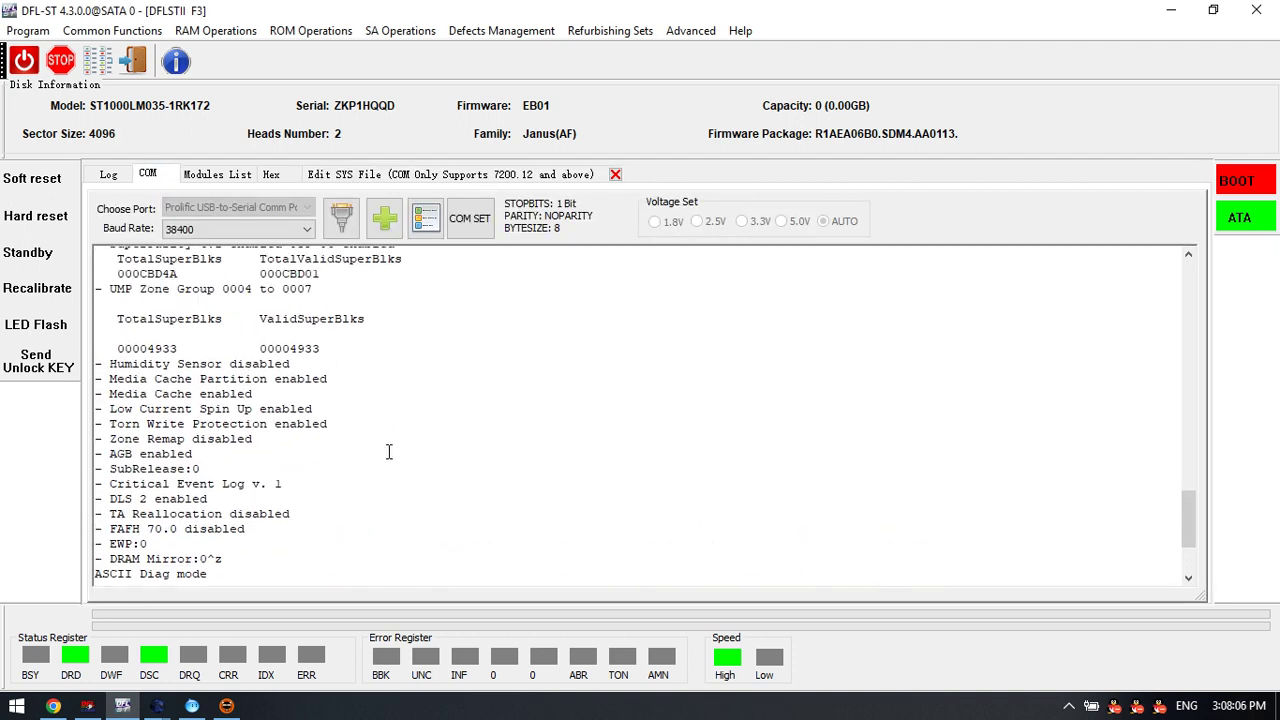
left_click(286, 36)
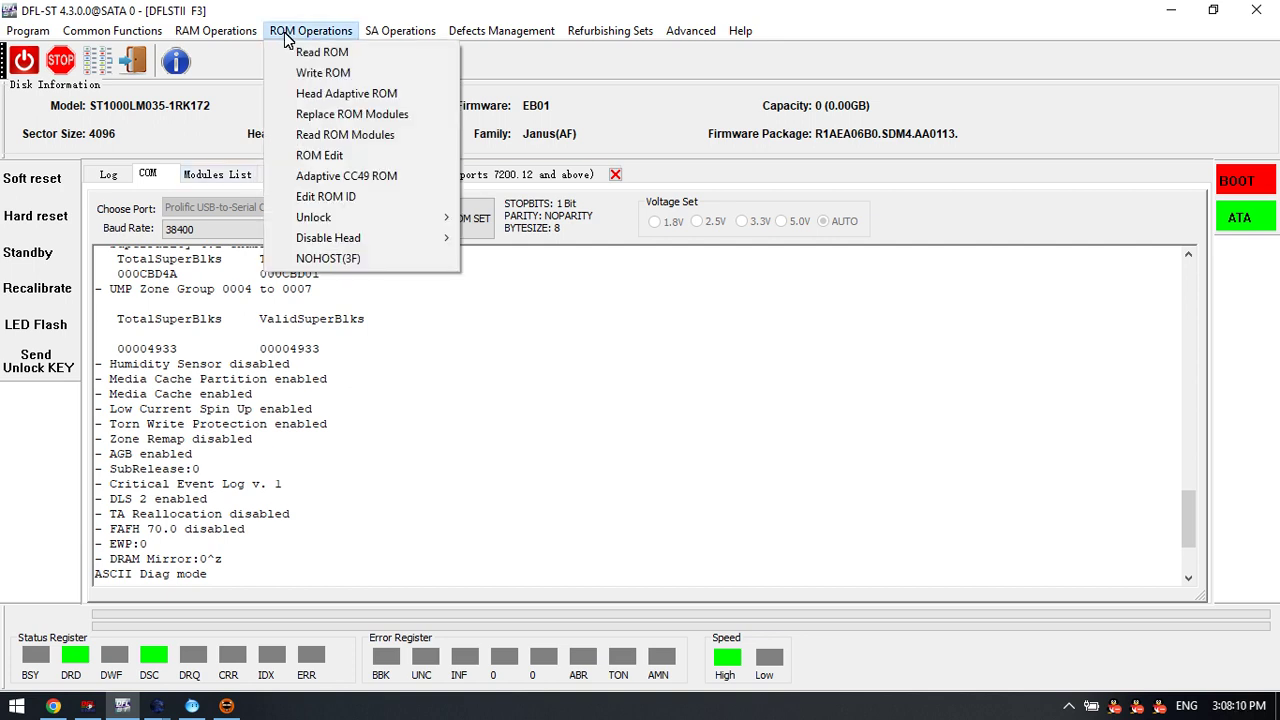
left_click(362, 280)
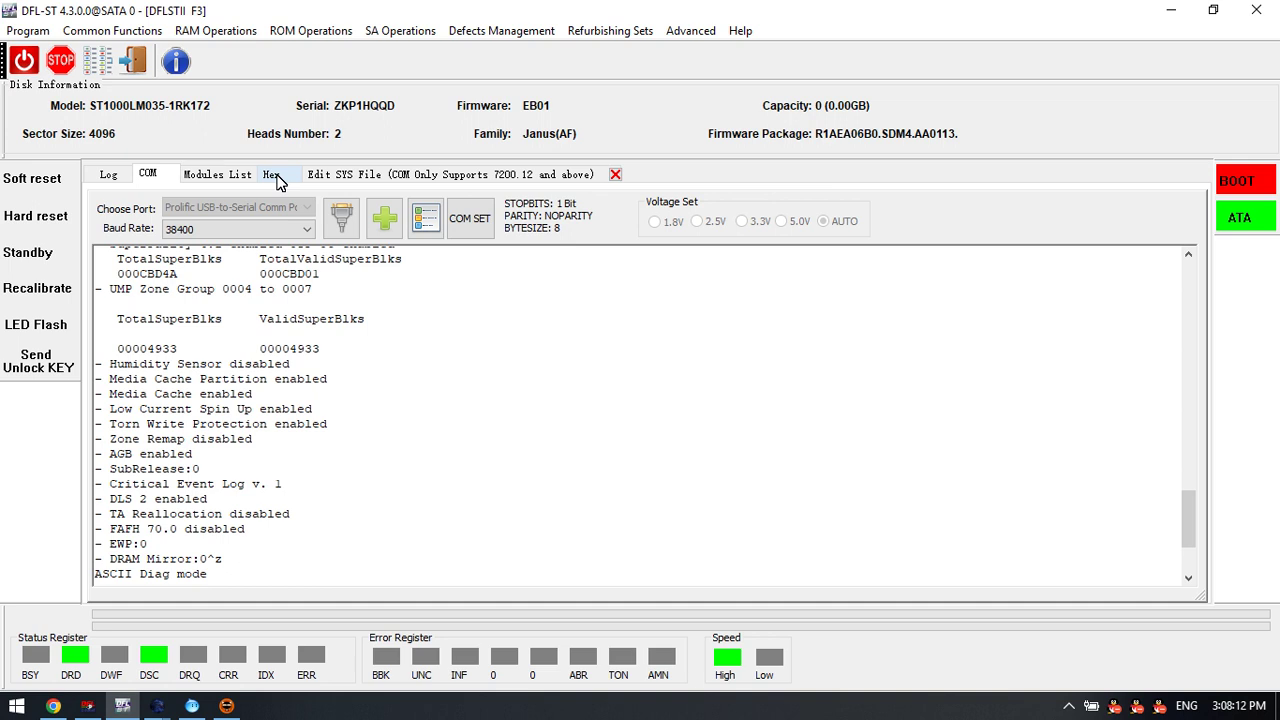
left_click(240, 175)
left_click(305, 31)
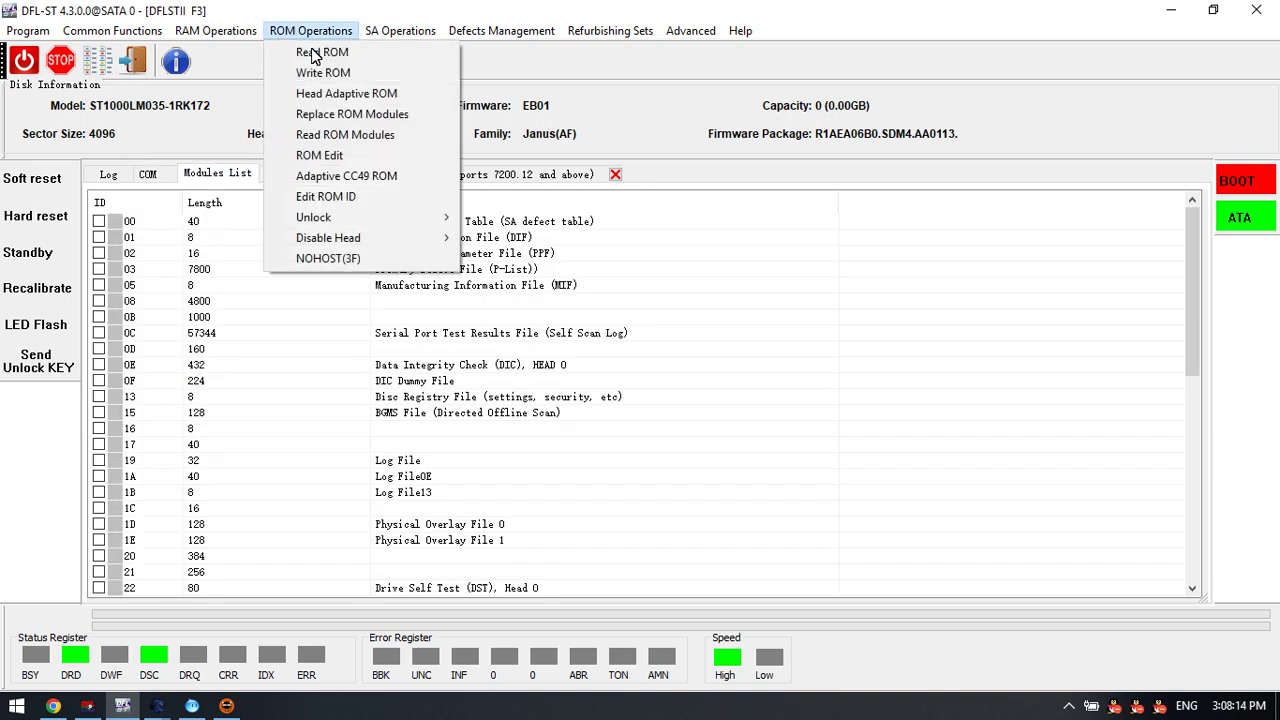
left_click(320, 155)
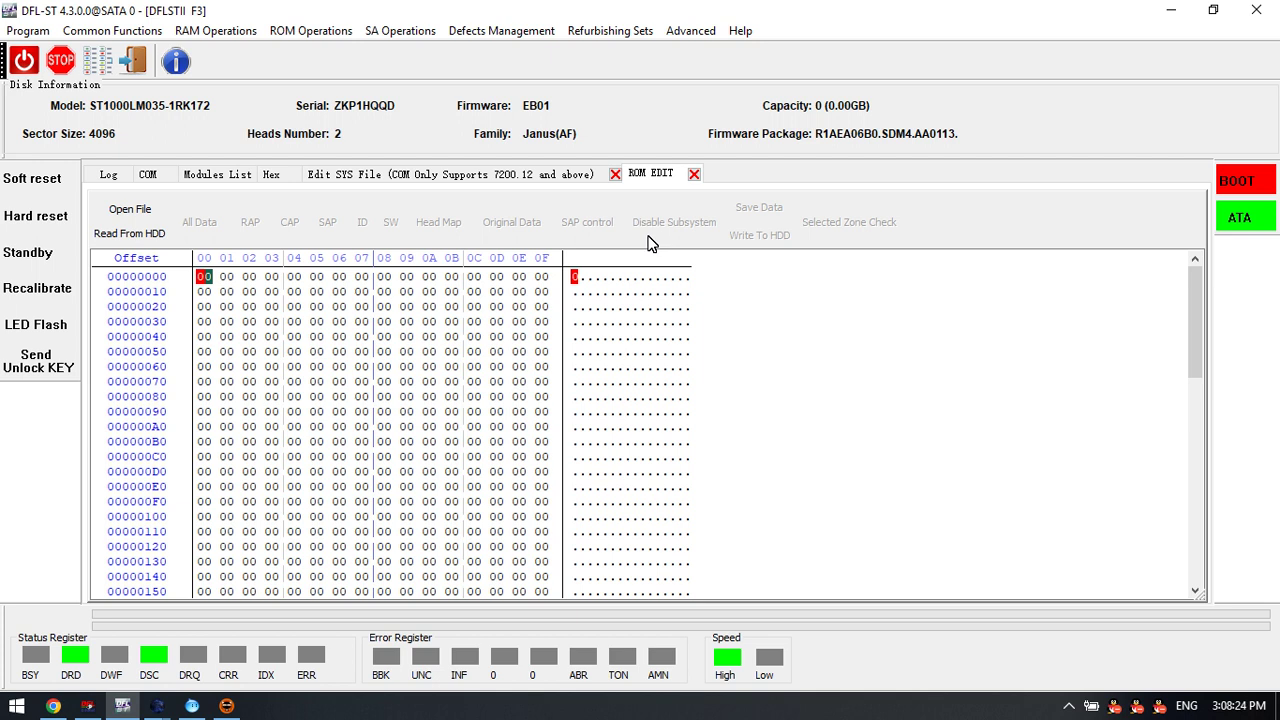
Review the drive's identification and firmware feature list in the COM terminal.
left_click(152, 176)
scroll(162, 328, "up", 9)
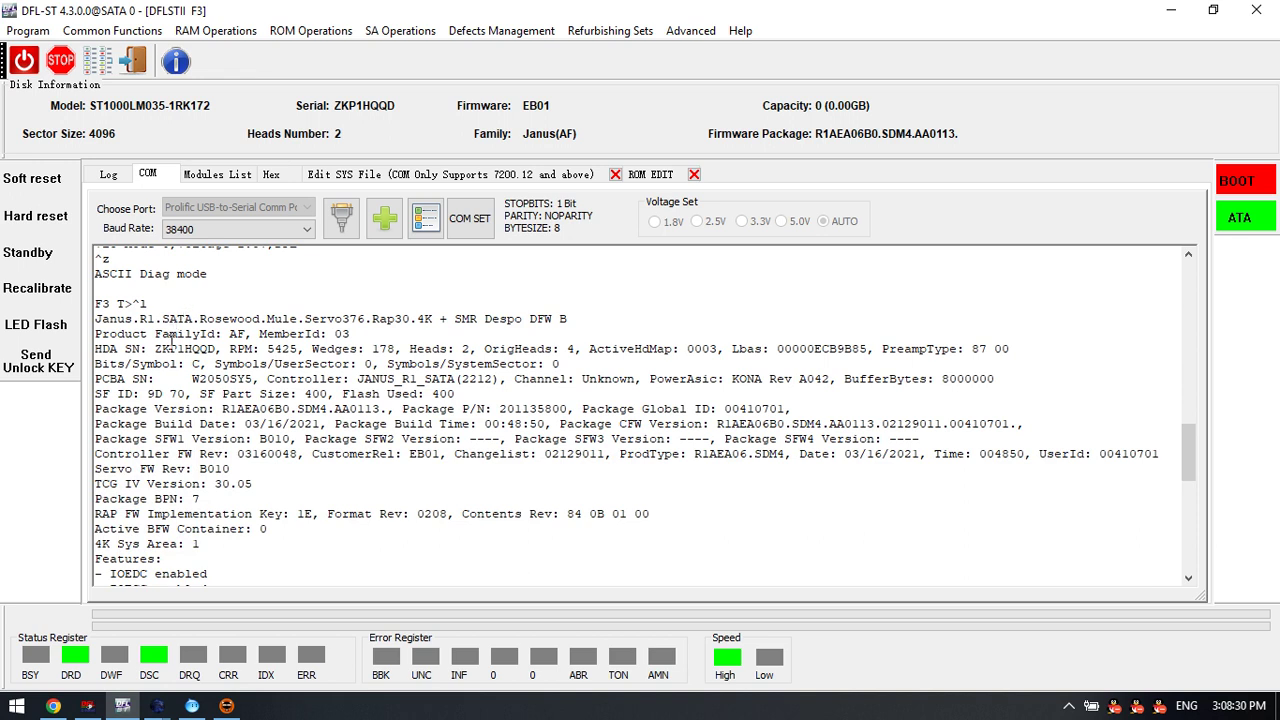
scroll(170, 341, "down", 9)
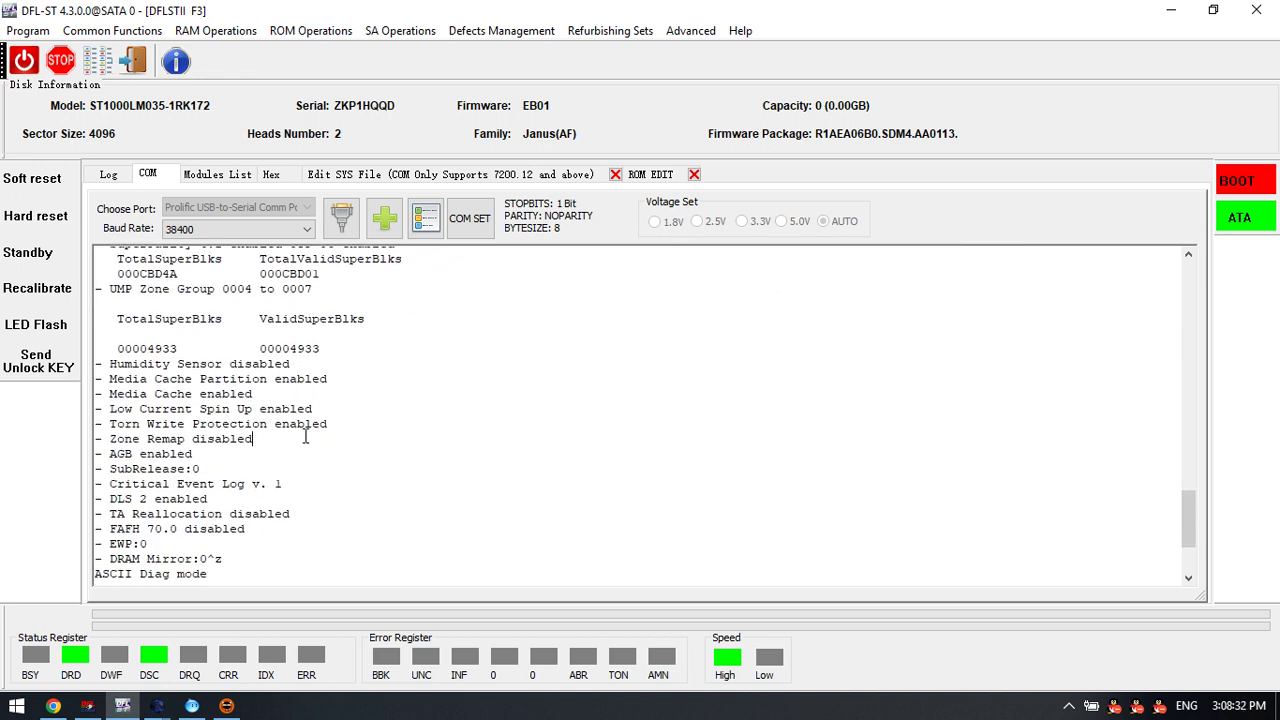